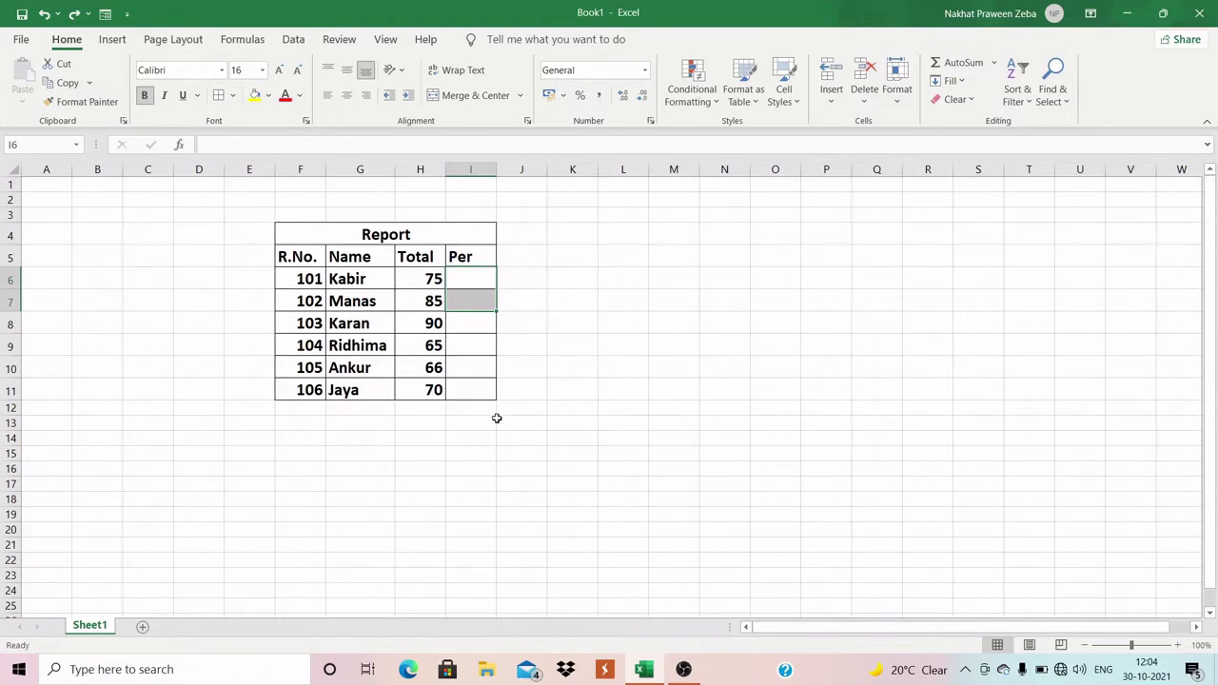
Insert blank cells at I6:I8 in the Per column with existing cells shifted right, and undo the insertion
{"action": "left_click", "coordinate": [472, 351]}
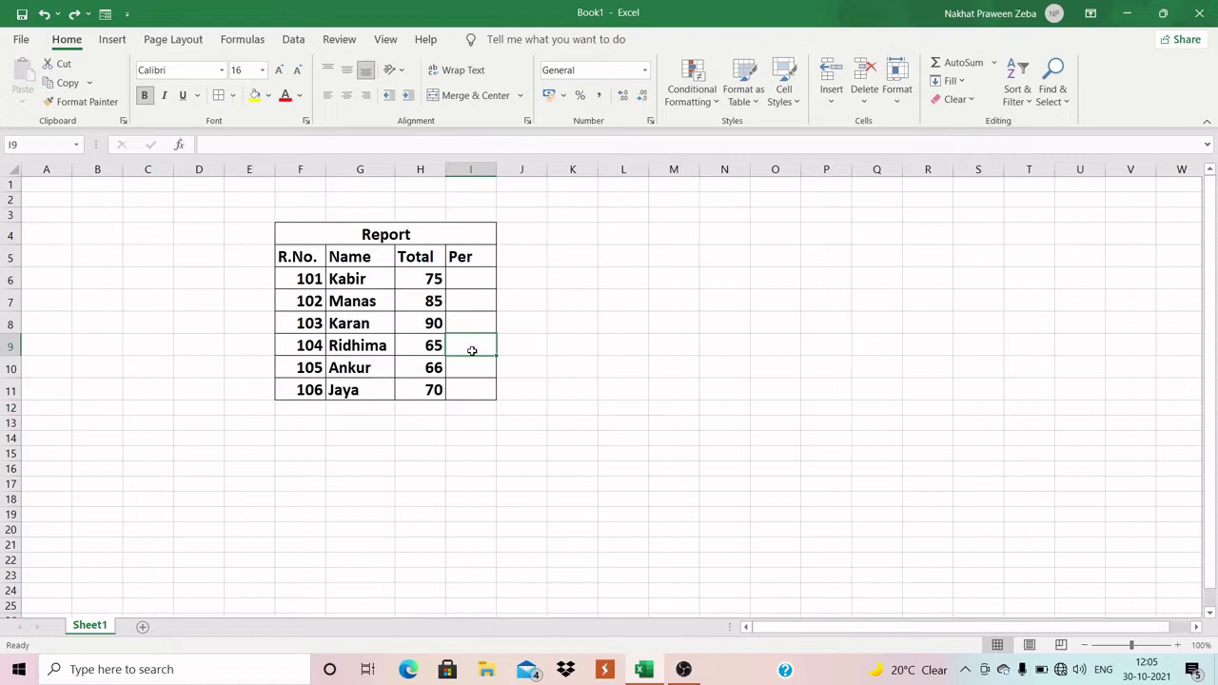
{"action": "left_click", "coordinate": [479, 277]}
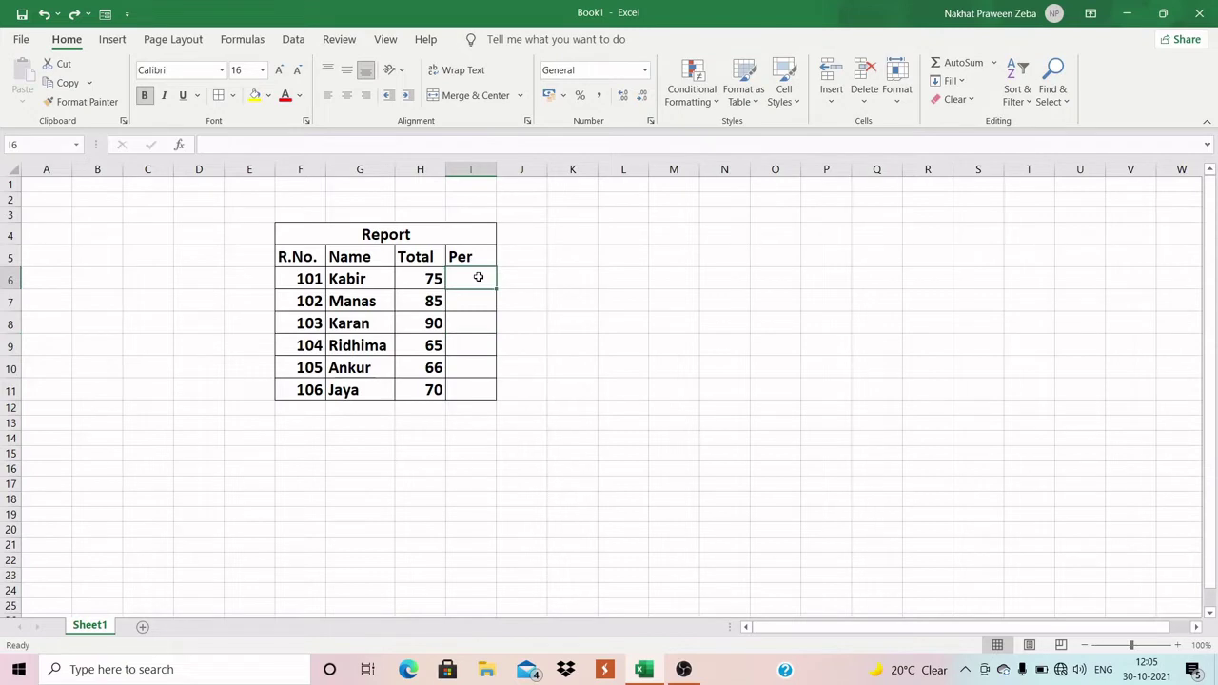
{"action": "key", "text": "shift+Down"}
{"action": "key", "text": "shift+Down"}
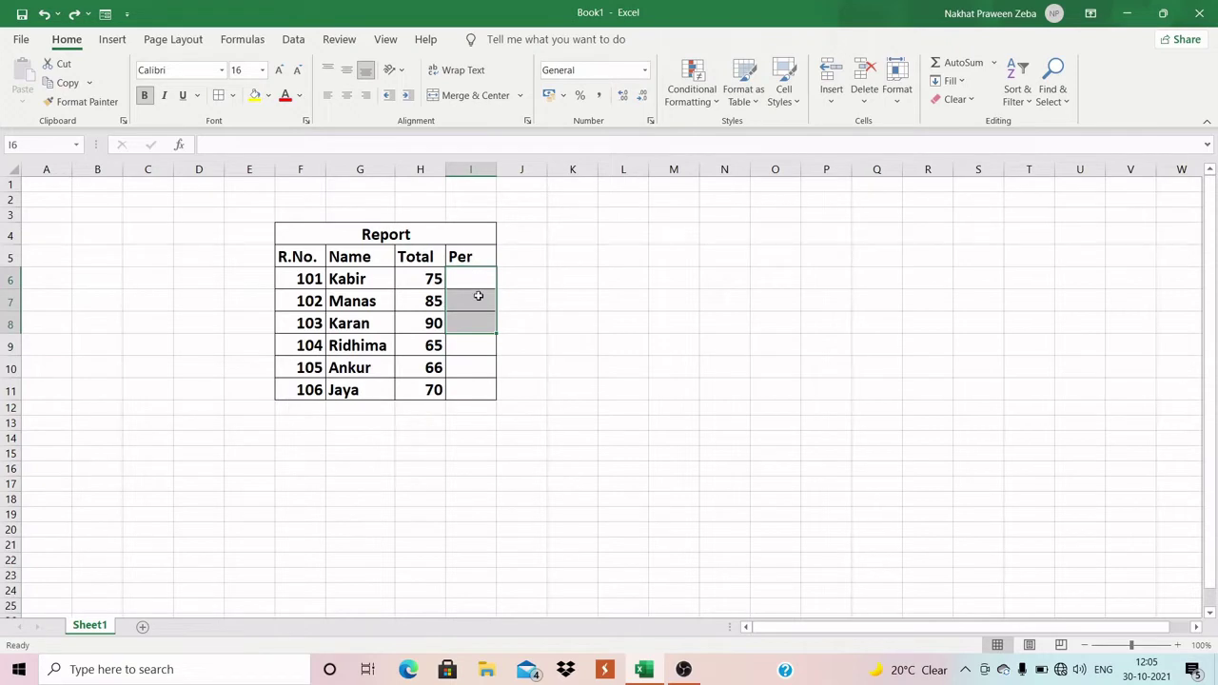
{"action": "right_click", "coordinate": [477, 302]}
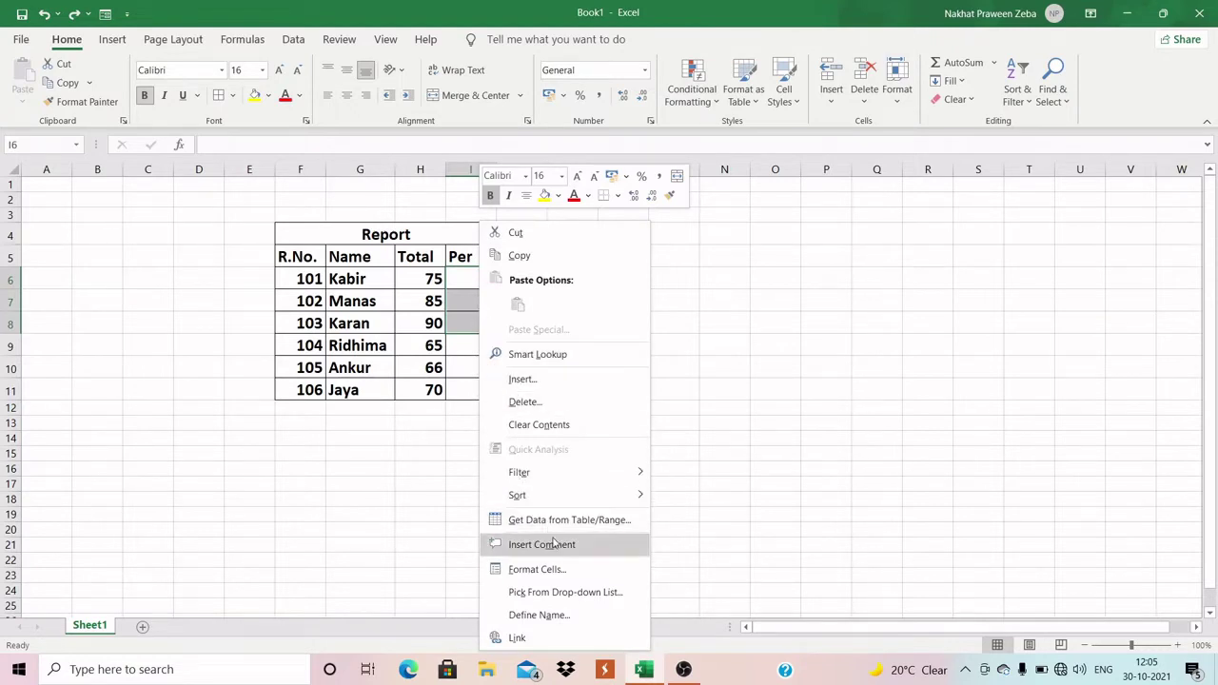
{"action": "left_click", "coordinate": [545, 381]}
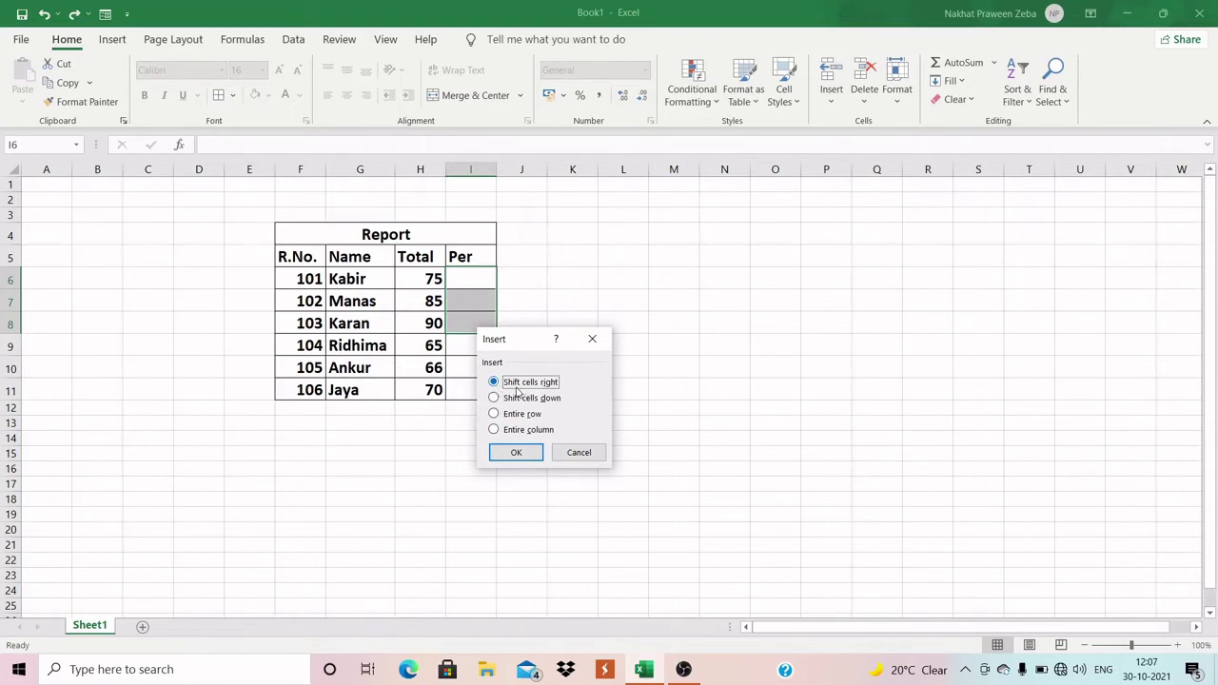
{"action": "left_click", "coordinate": [526, 453]}
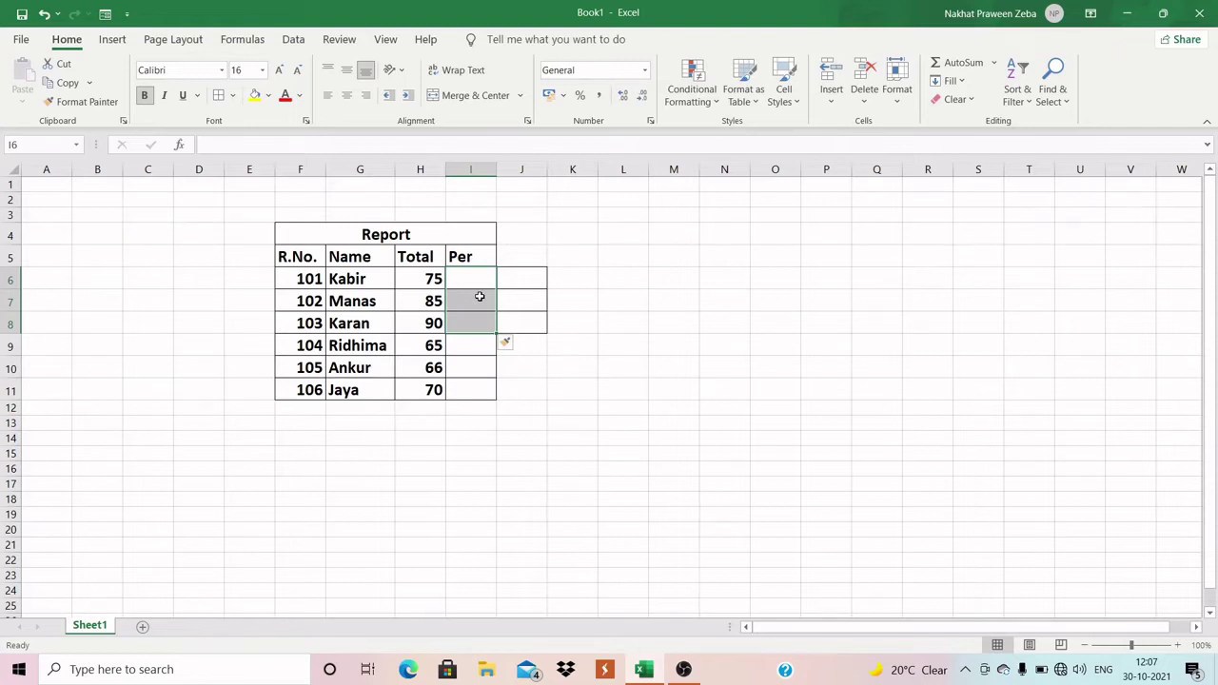
{"action": "left_click", "coordinate": [44, 16]}
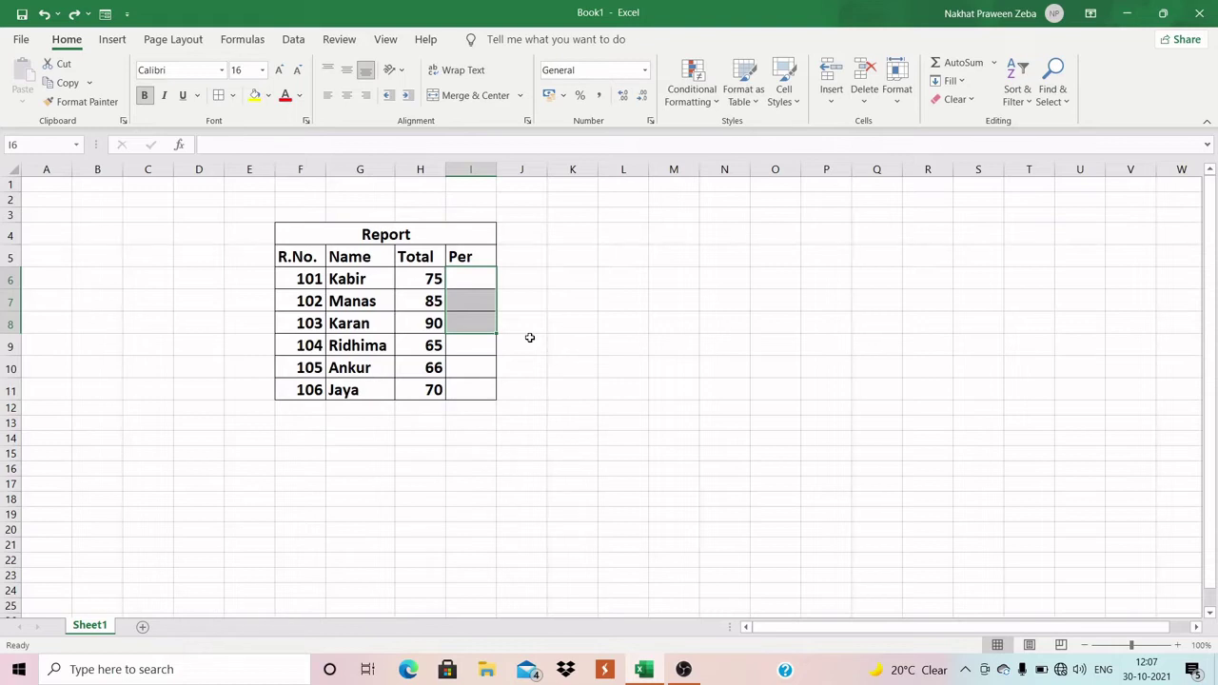
{"action": "left_click", "coordinate": [80, 19]}
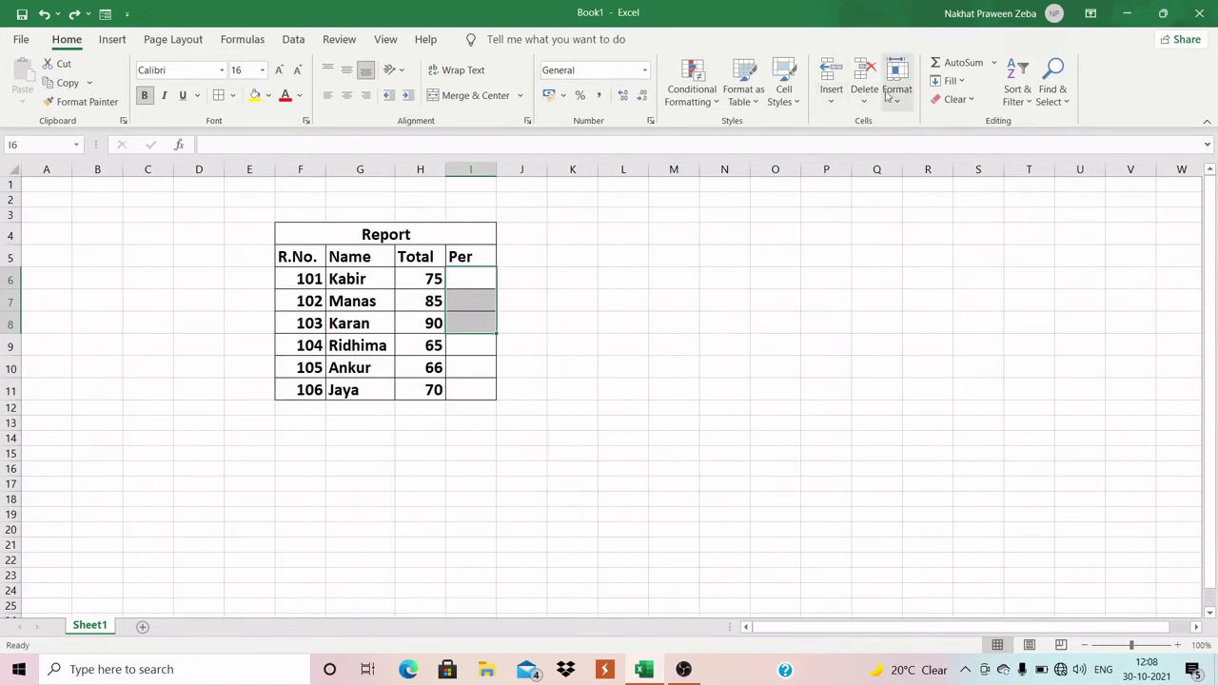
Insert blank cells at I6:I8 with existing cells shifted down, check cells I12 to I14, and undo the insertion
{"action": "left_click", "coordinate": [832, 102]}
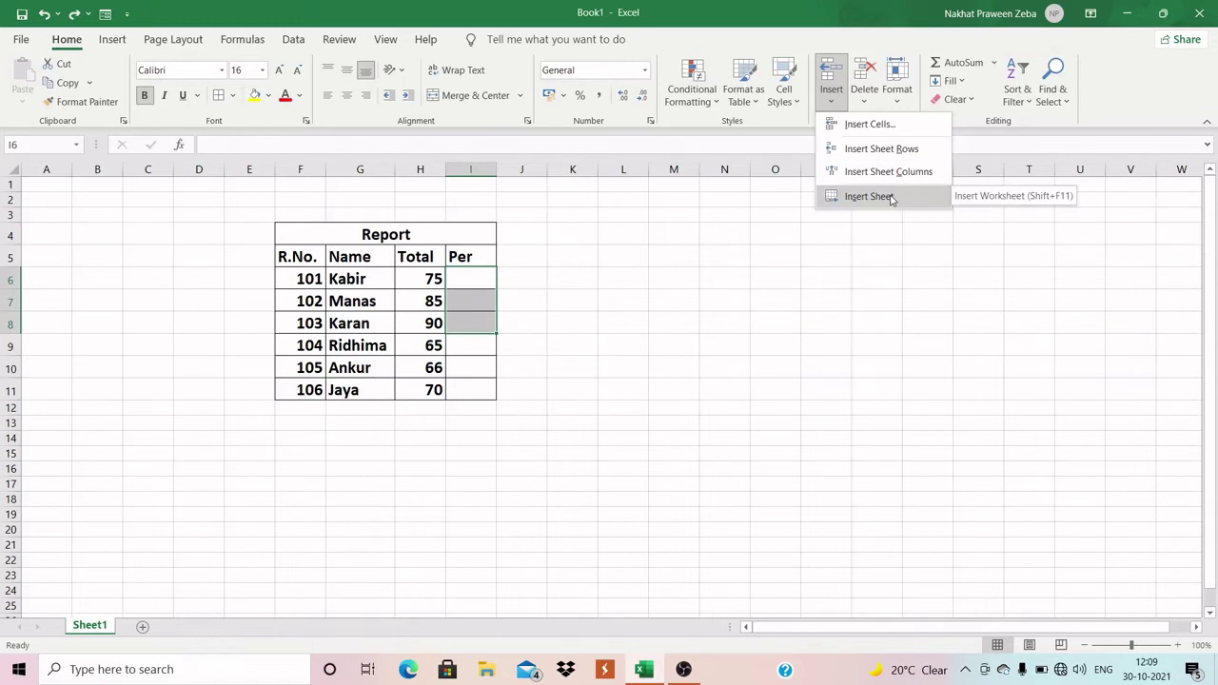
{"action": "left_click", "coordinate": [870, 124]}
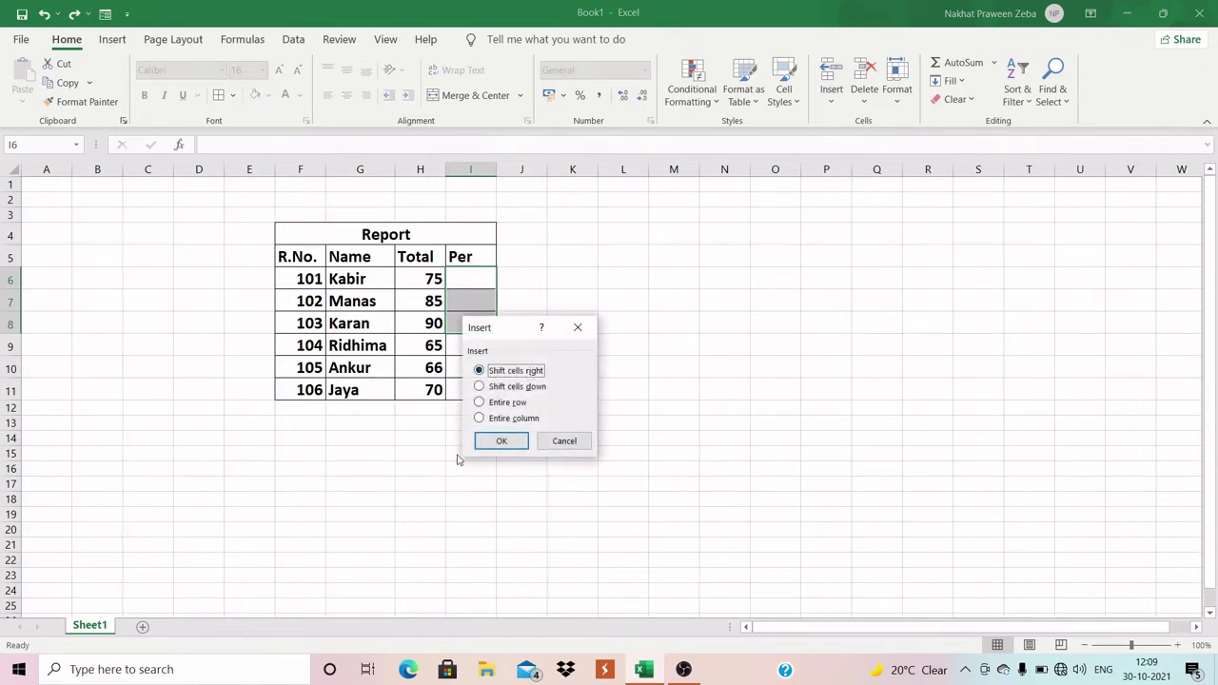
{"action": "left_click", "coordinate": [478, 386]}
{"action": "left_click", "coordinate": [501, 439]}
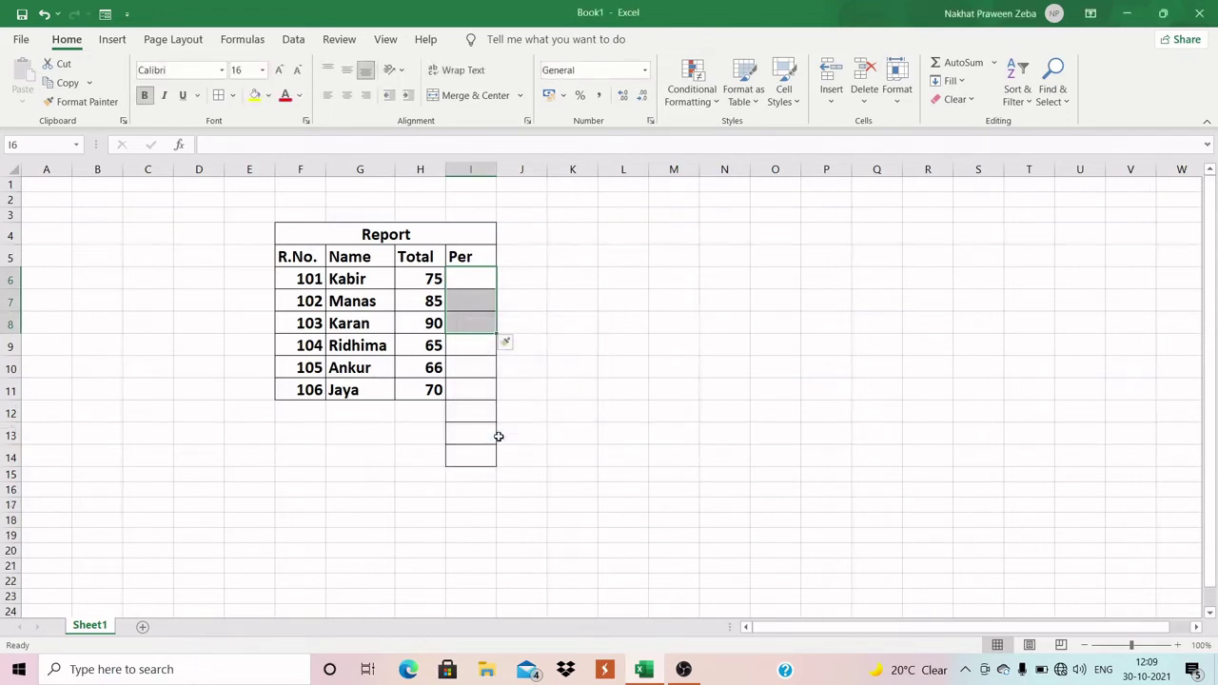
{"action": "left_click", "coordinate": [459, 413]}
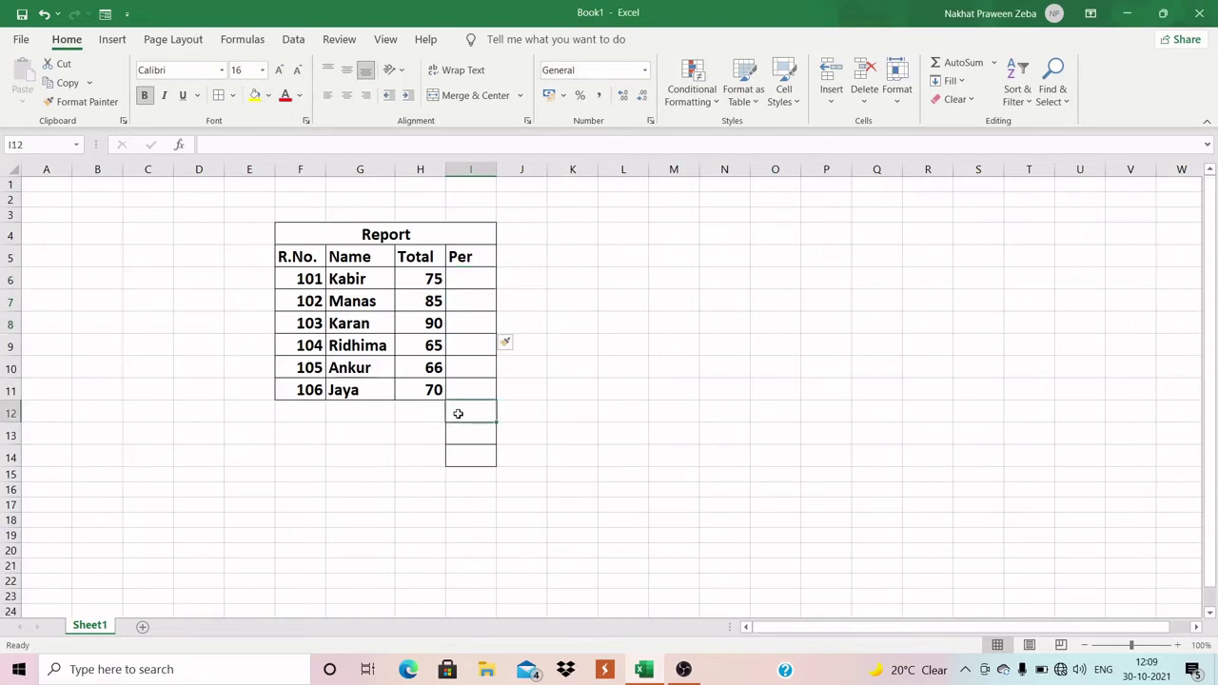
{"action": "left_click", "coordinate": [461, 429]}
{"action": "left_click", "coordinate": [463, 451]}
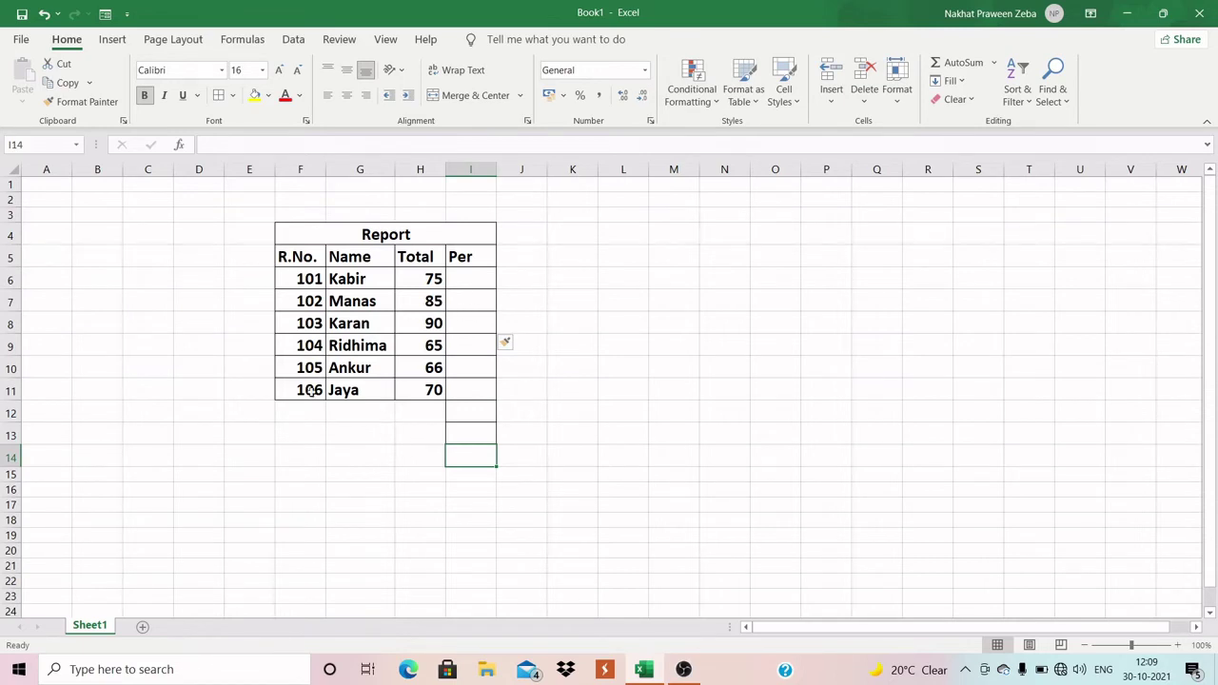
{"action": "left_click", "coordinate": [454, 408]}
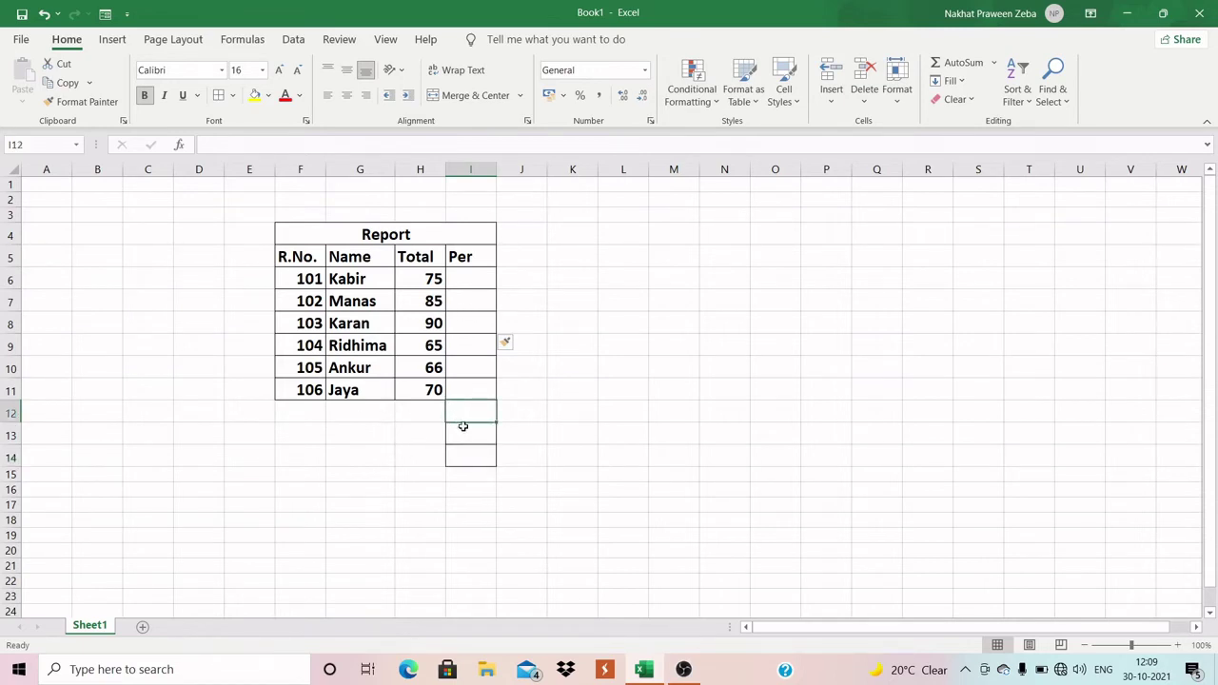
{"action": "left_click", "coordinate": [463, 430]}
{"action": "left_click", "coordinate": [468, 453]}
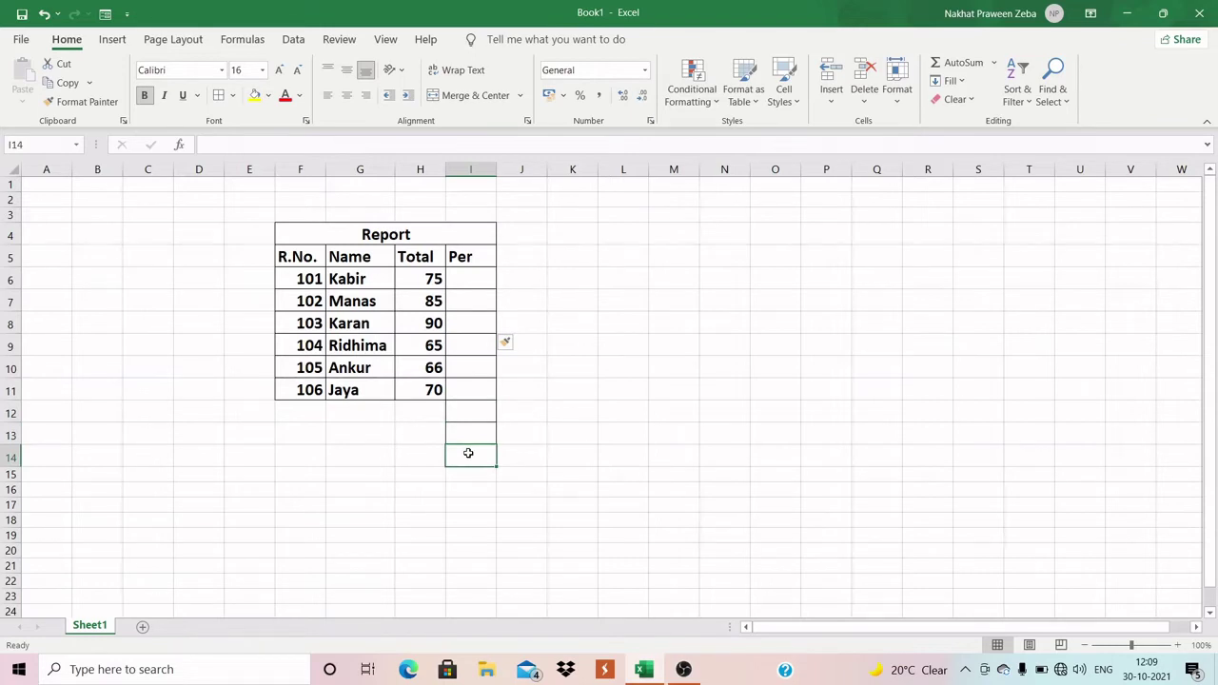
{"action": "key", "text": "ctrl+z"}
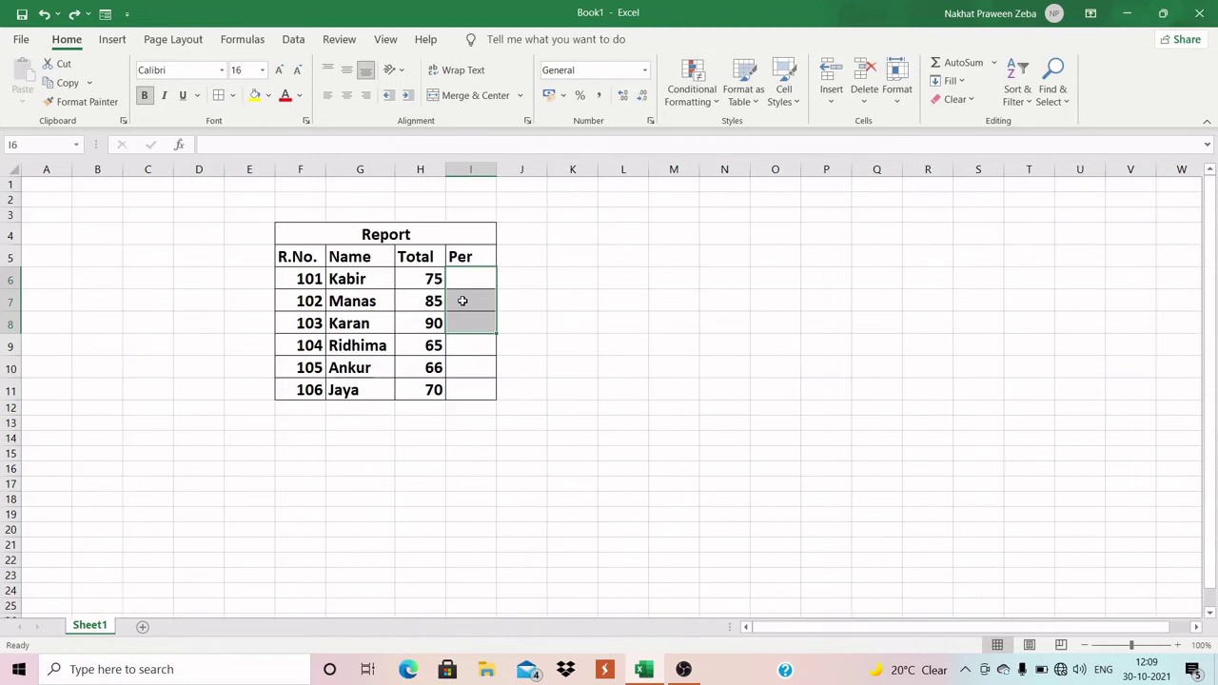
Insert three sheet rows above the first student record using the I6:I8 selection, check them, and undo the insertion
{"action": "left_click", "coordinate": [831, 95]}
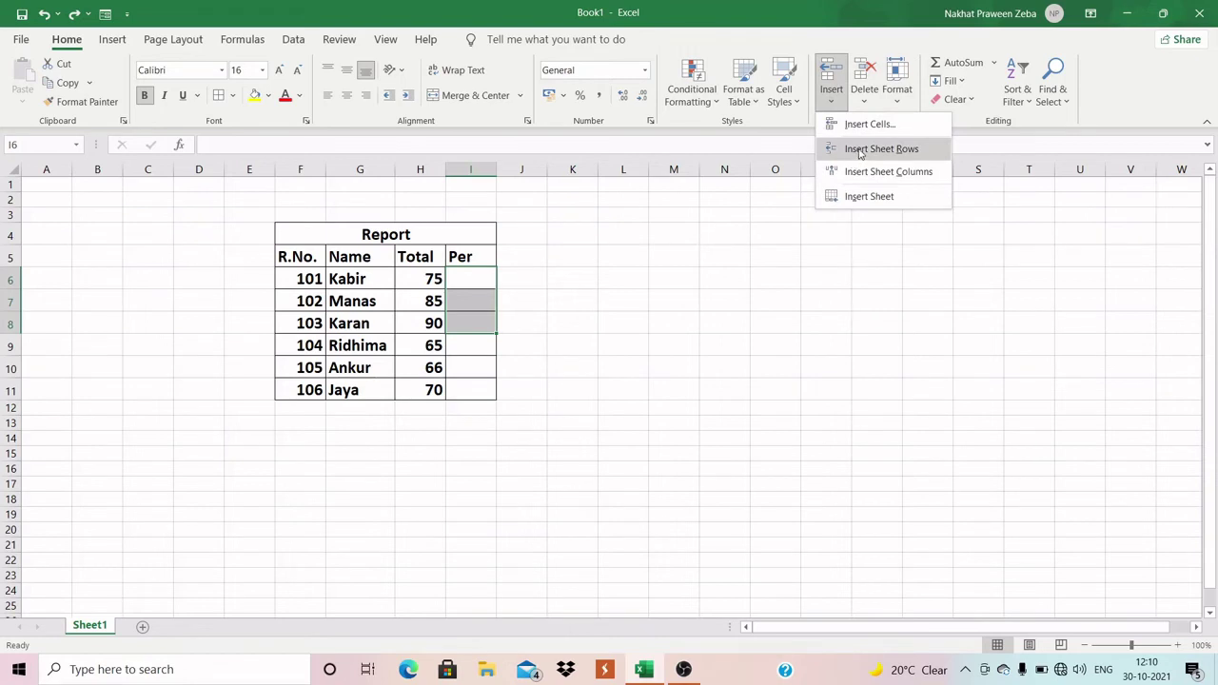
{"action": "left_click", "coordinate": [857, 150]}
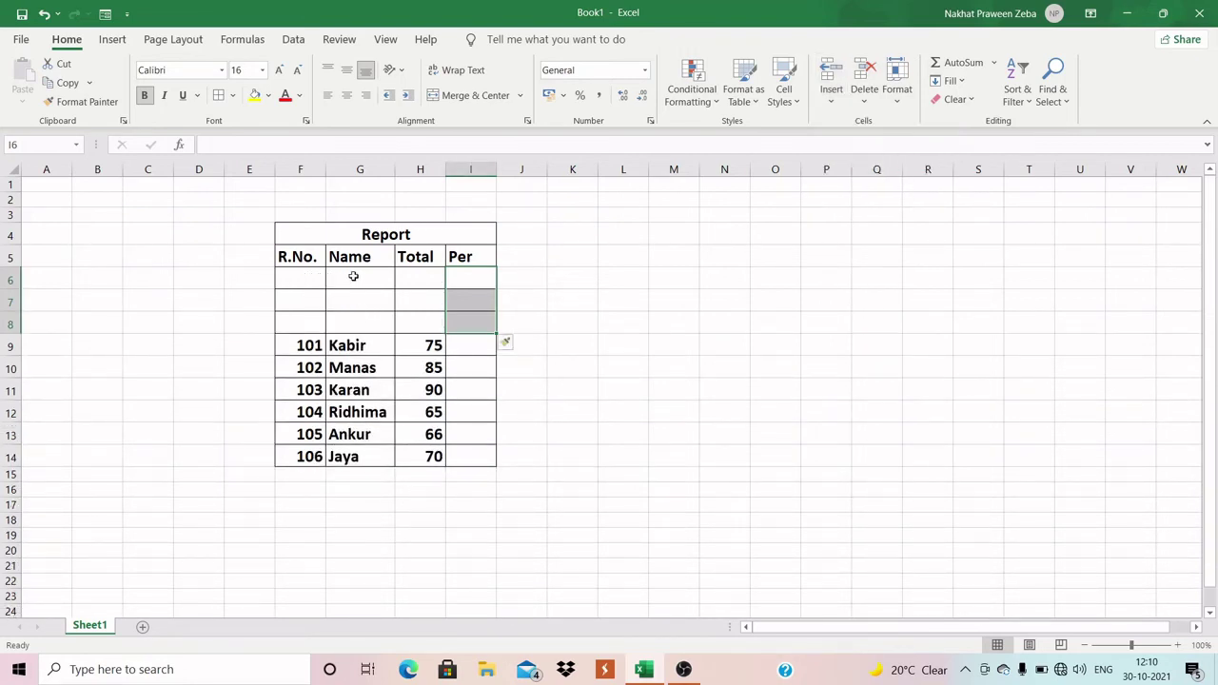
{"action": "left_click", "coordinate": [353, 276]}
{"action": "left_click", "coordinate": [354, 299]}
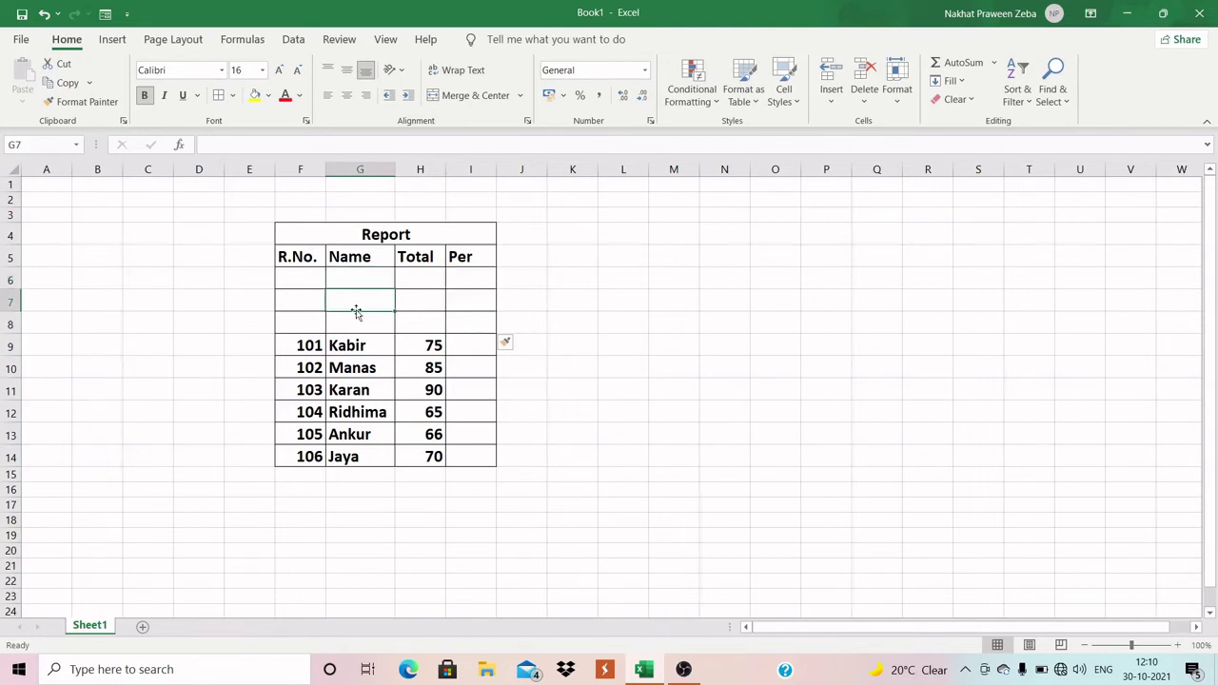
{"action": "left_click", "coordinate": [357, 325]}
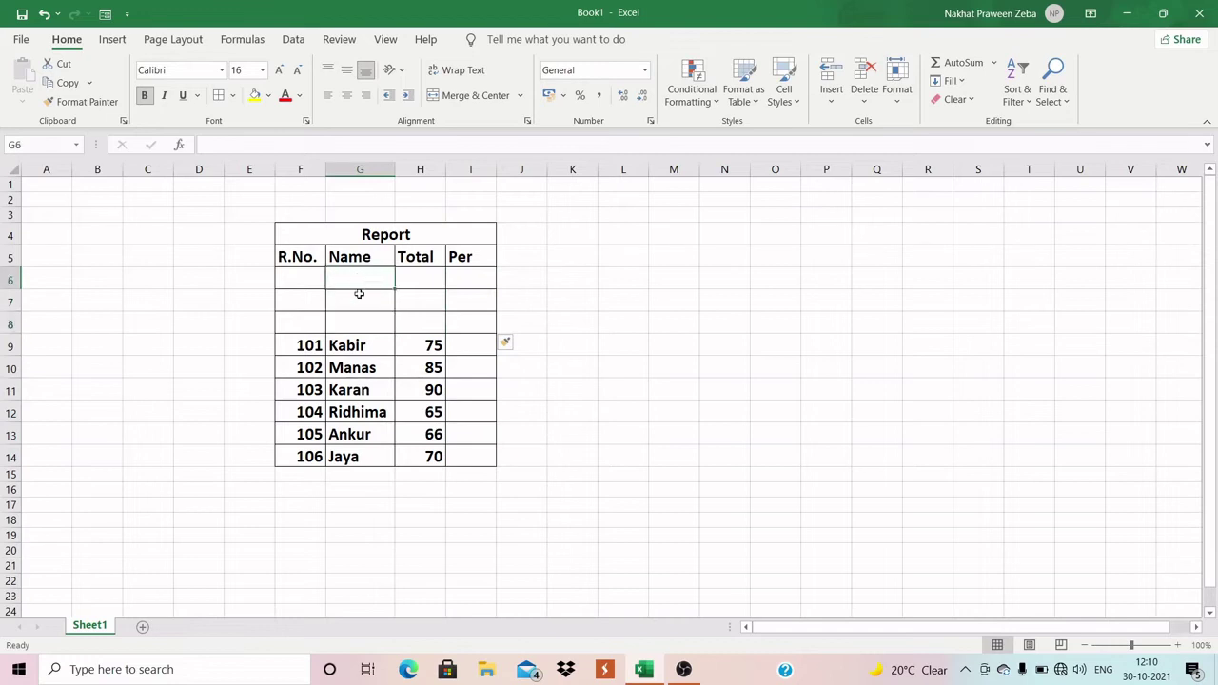
{"action": "left_click", "coordinate": [361, 301]}
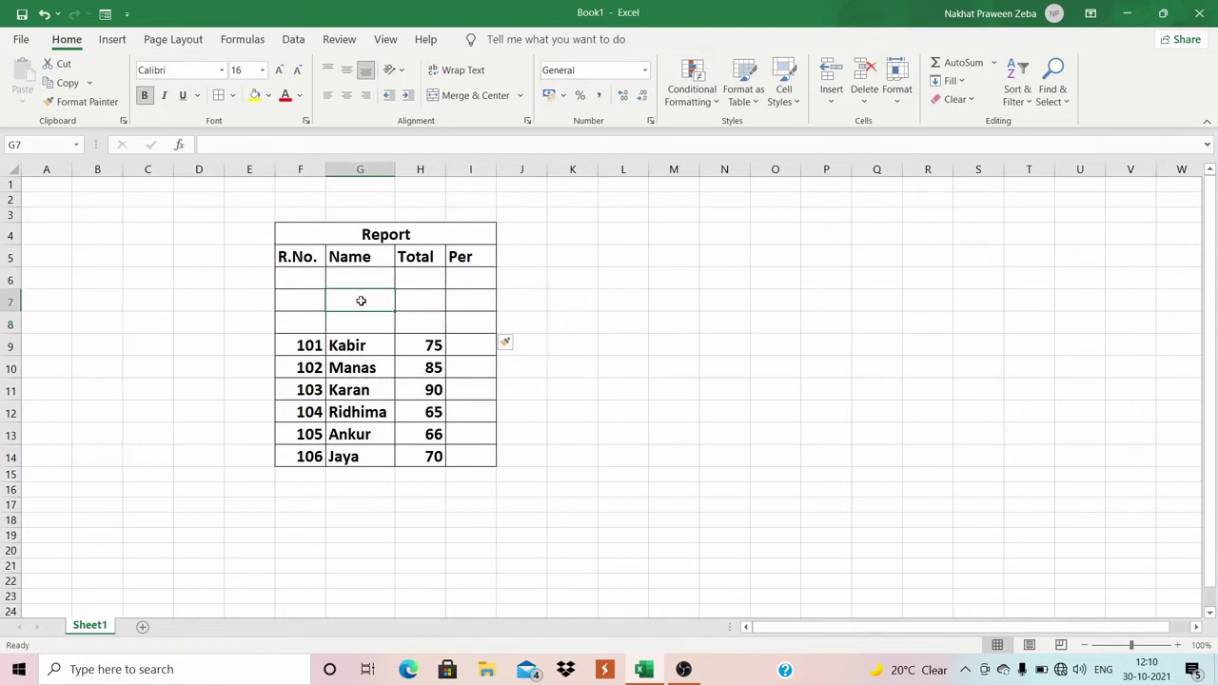
{"action": "left_click", "coordinate": [44, 13]}
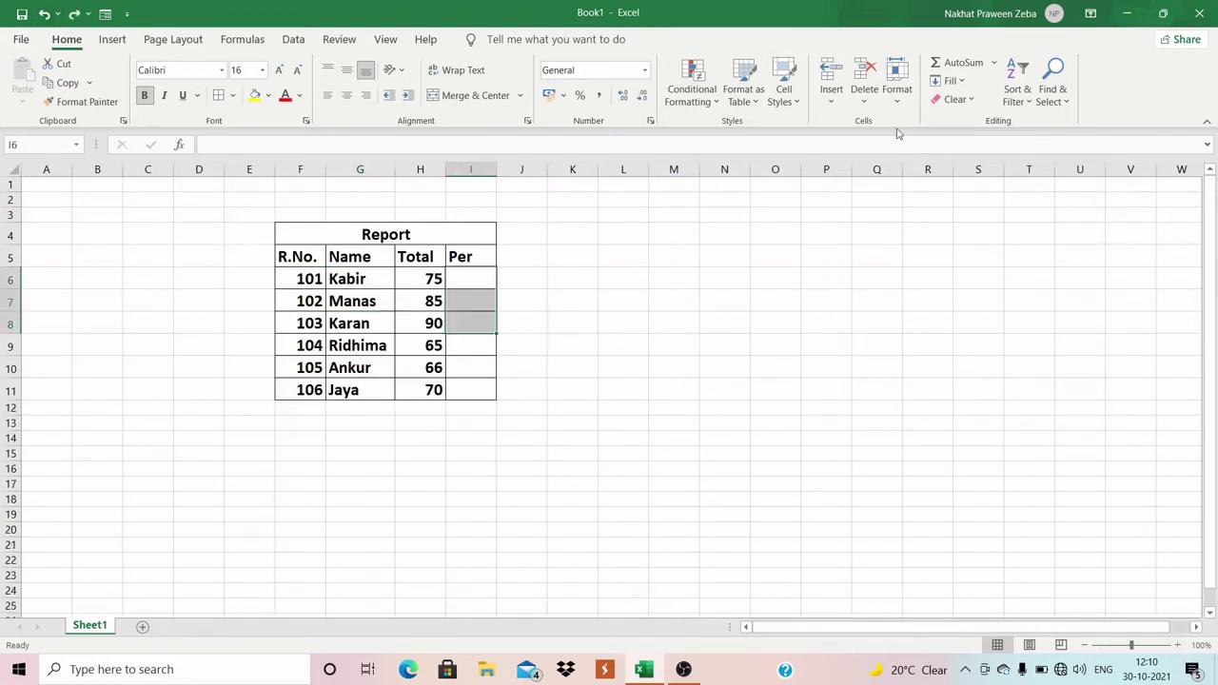
Insert a blank sheet column between the Total and Per columns of the Report table
{"action": "left_click", "coordinate": [834, 99]}
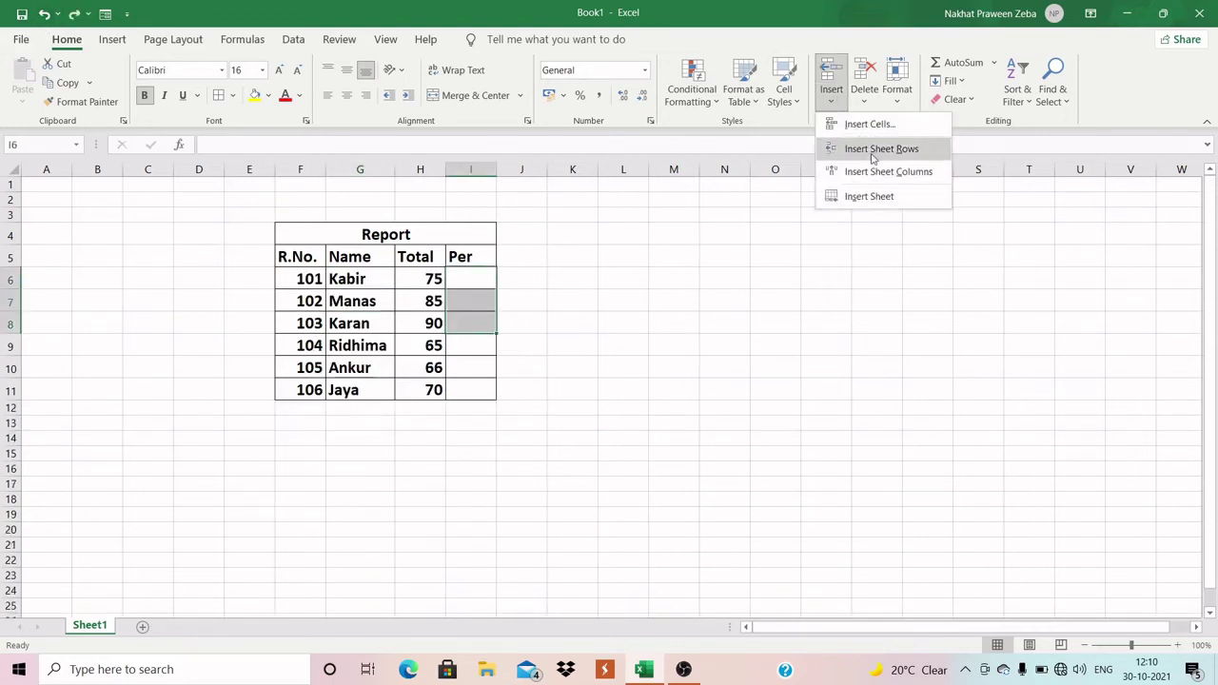
{"action": "left_click", "coordinate": [876, 172]}
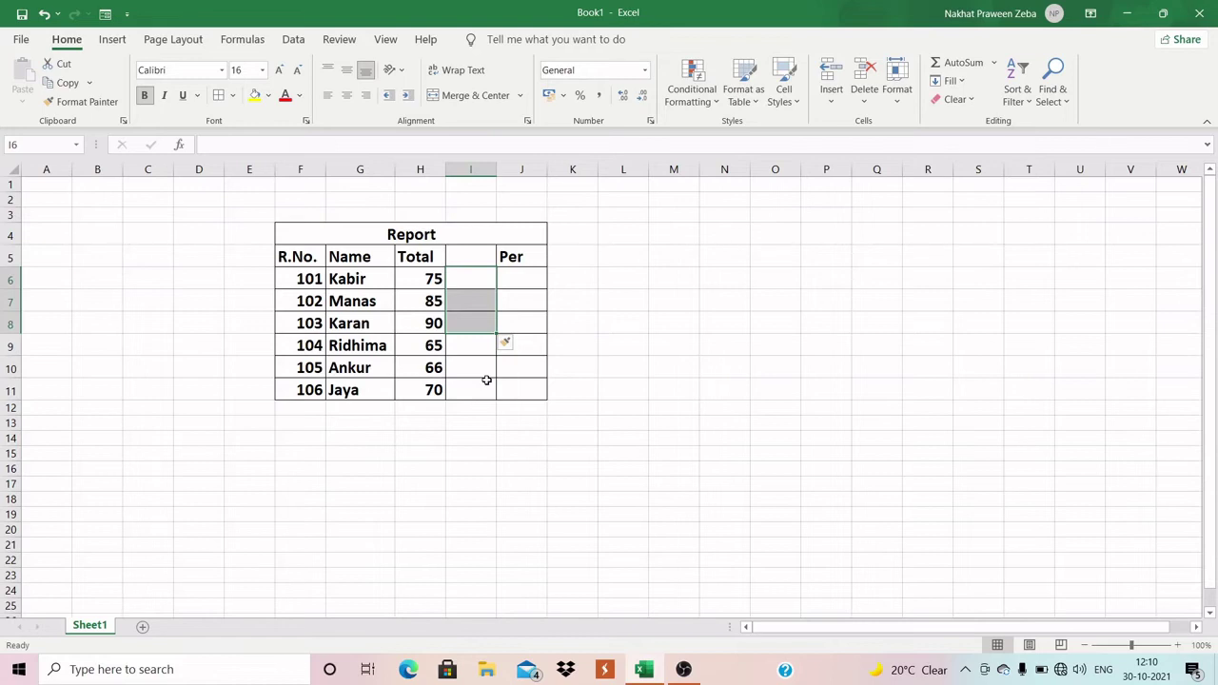
{"action": "right_click", "coordinate": [475, 314]}
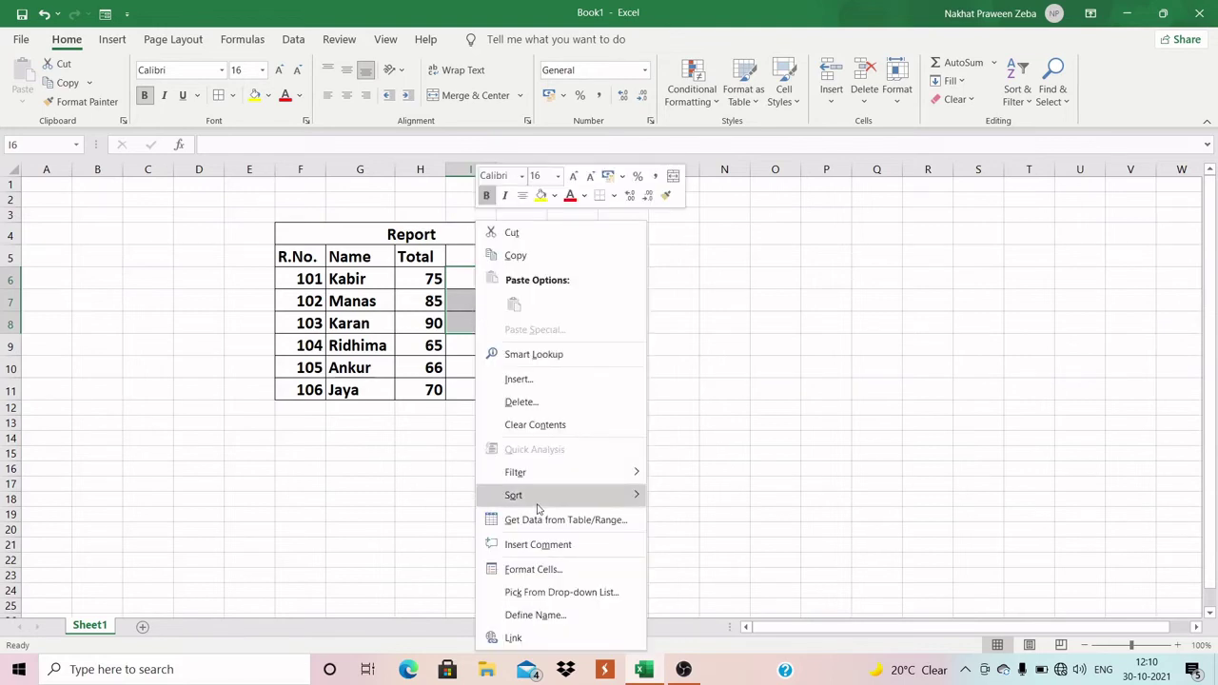
{"action": "left_click", "coordinate": [528, 379]}
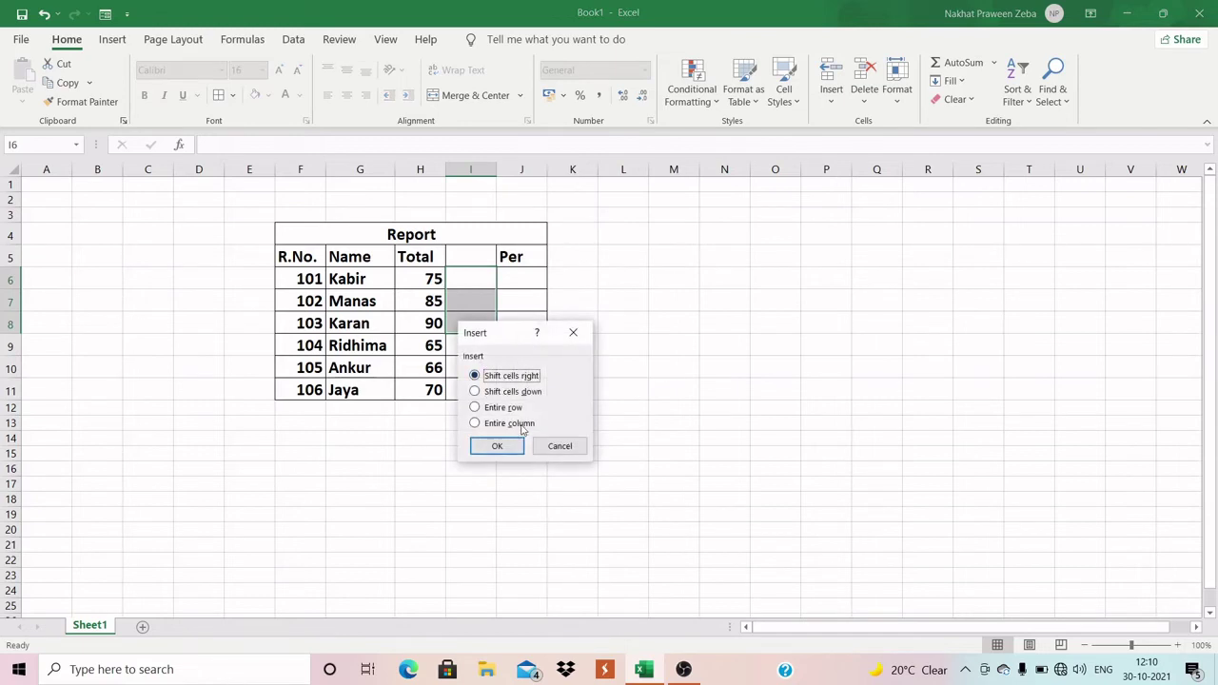
{"action": "left_click", "coordinate": [576, 334]}
{"action": "left_click", "coordinate": [586, 305]}
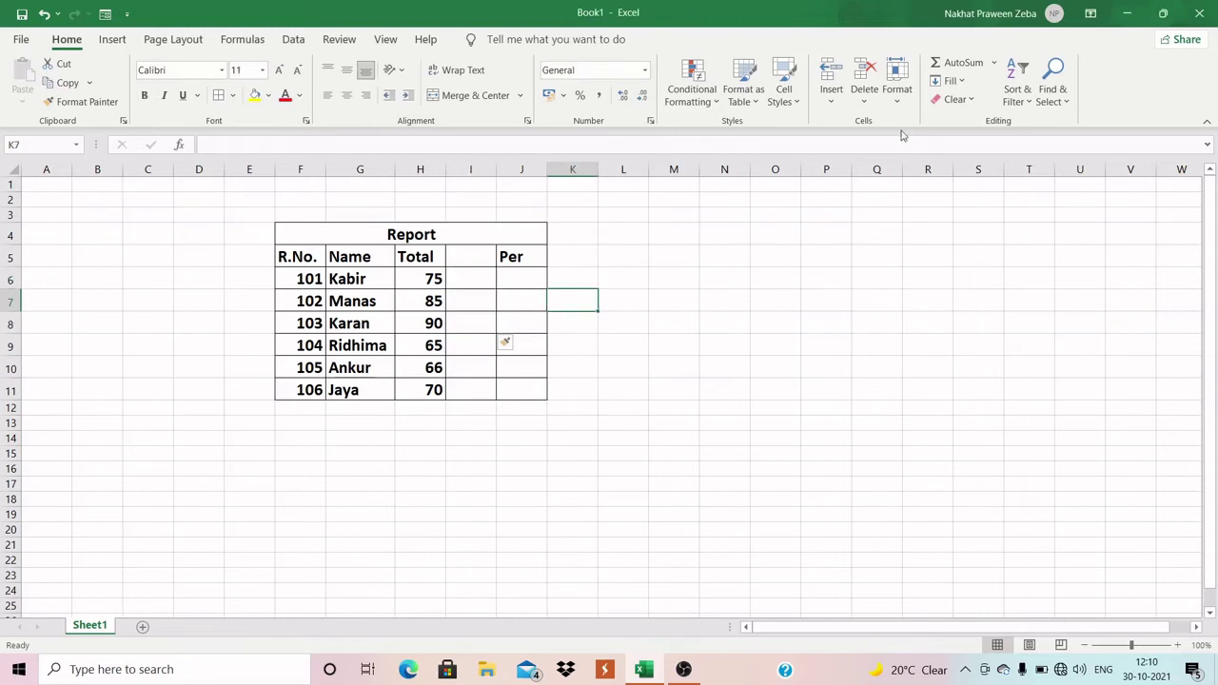
Insert two new worksheets before Sheet1, look through them, and return to Sheet1
{"action": "left_click", "coordinate": [832, 102]}
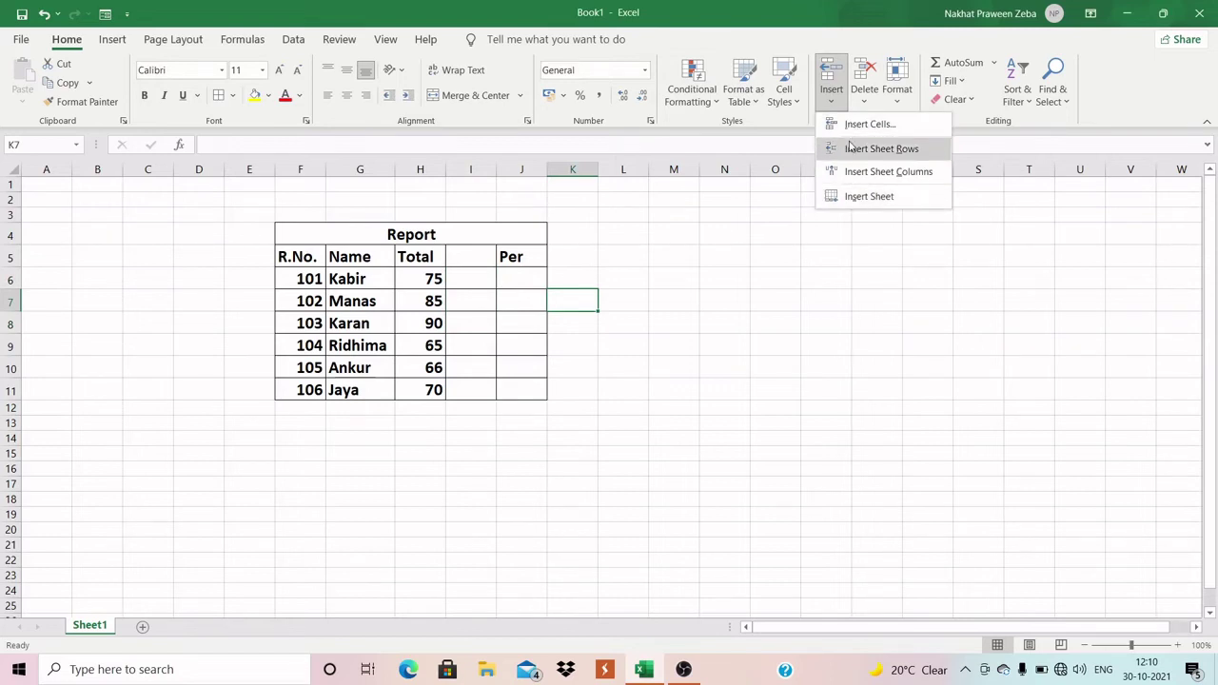
{"action": "left_click", "coordinate": [867, 198]}
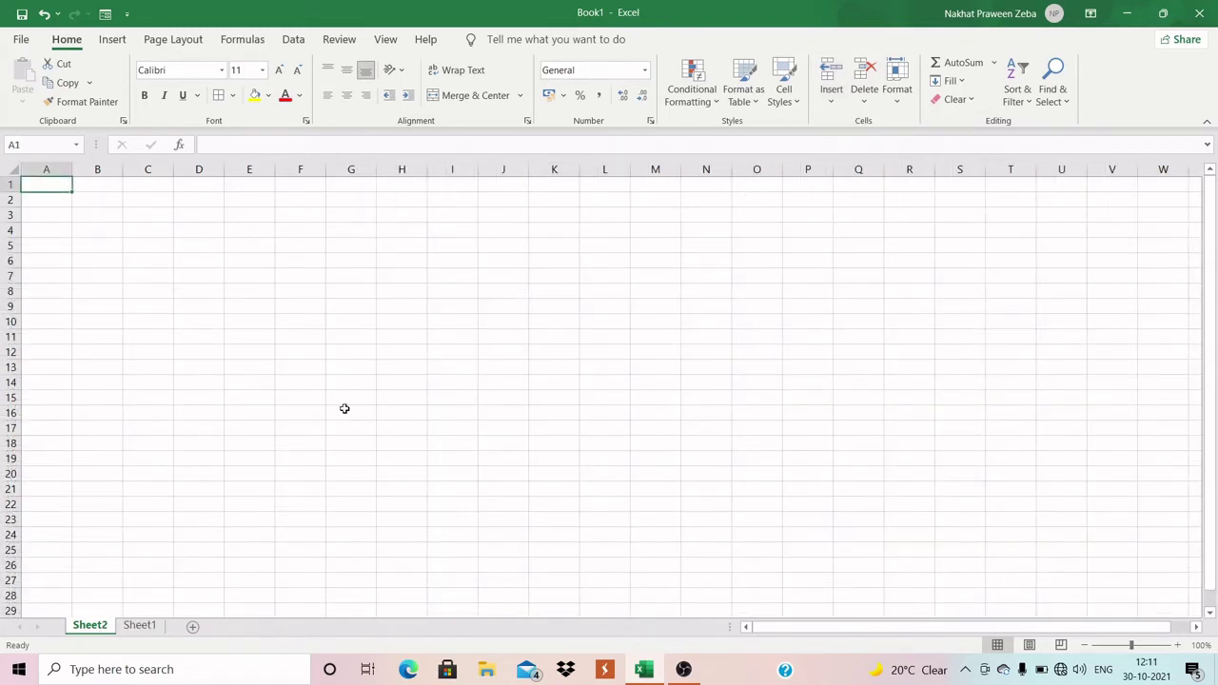
{"action": "left_click", "coordinate": [192, 628]}
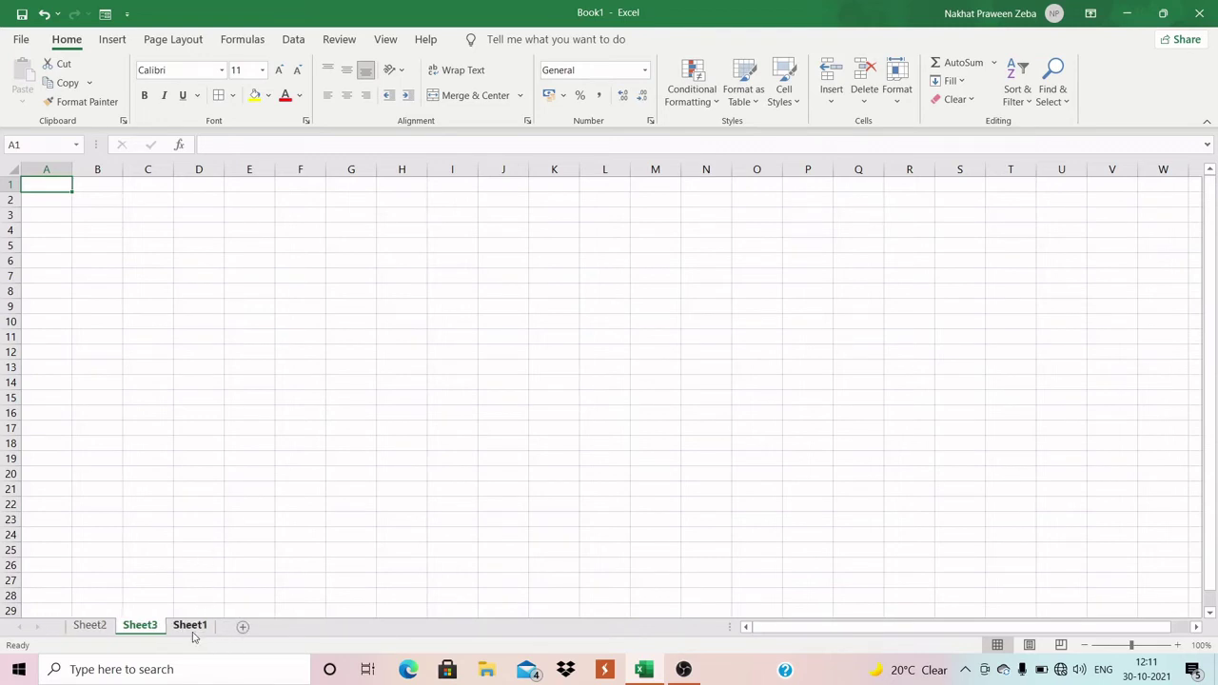
{"action": "left_click", "coordinate": [101, 630]}
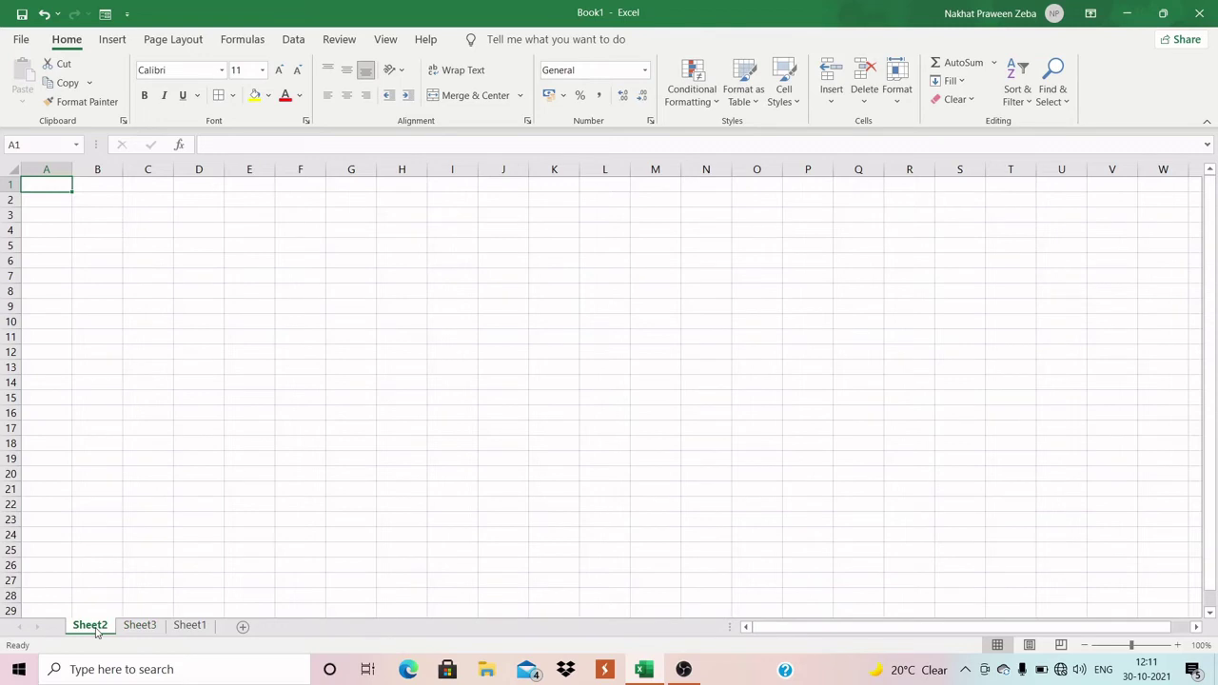
{"action": "left_click", "coordinate": [135, 630]}
{"action": "left_click", "coordinate": [185, 628]}
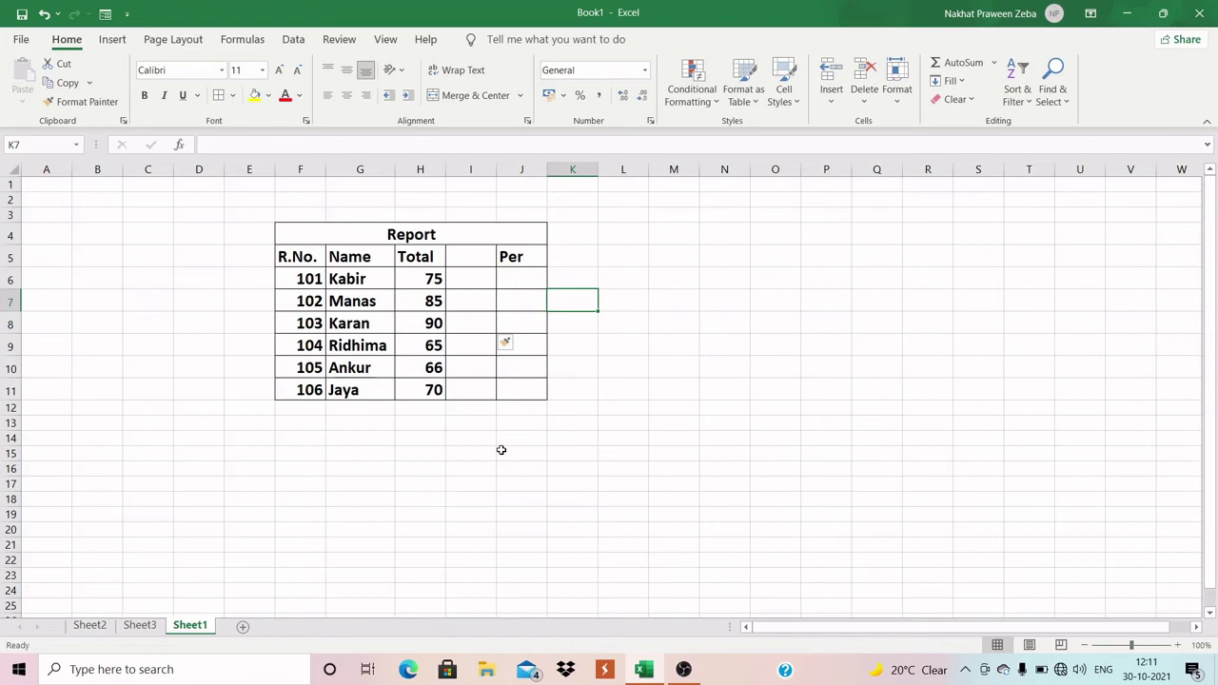
{"action": "left_click", "coordinate": [473, 299]}
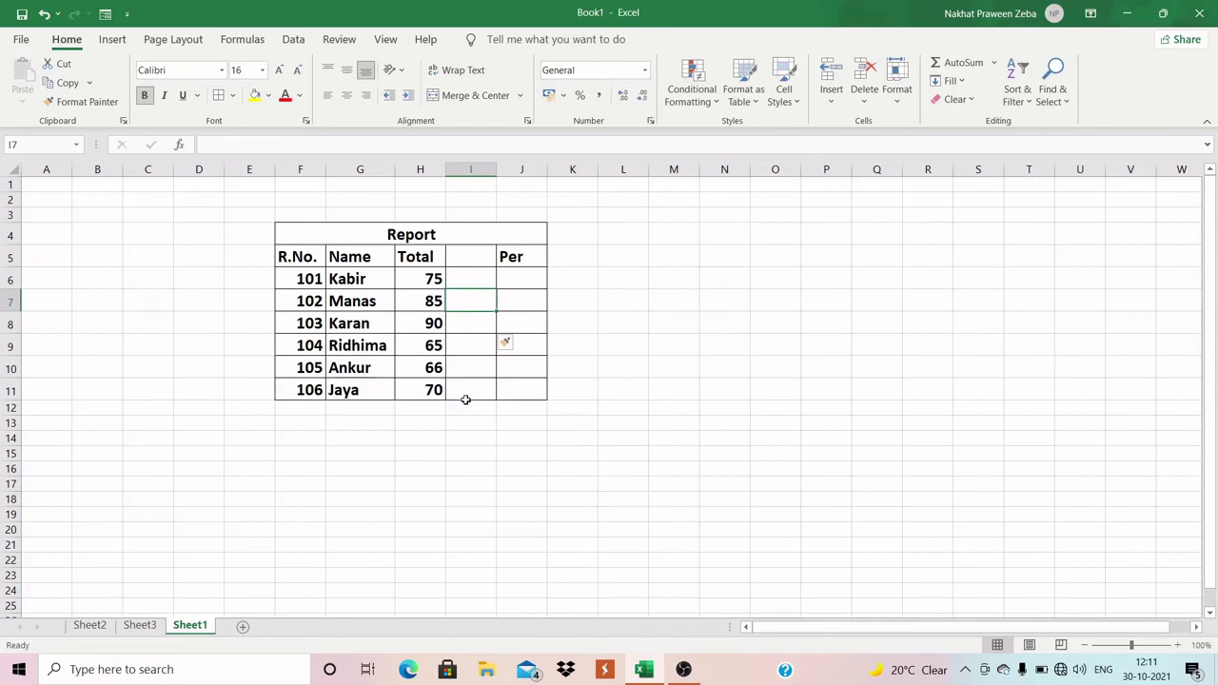
{"action": "left_click", "coordinate": [864, 101]}
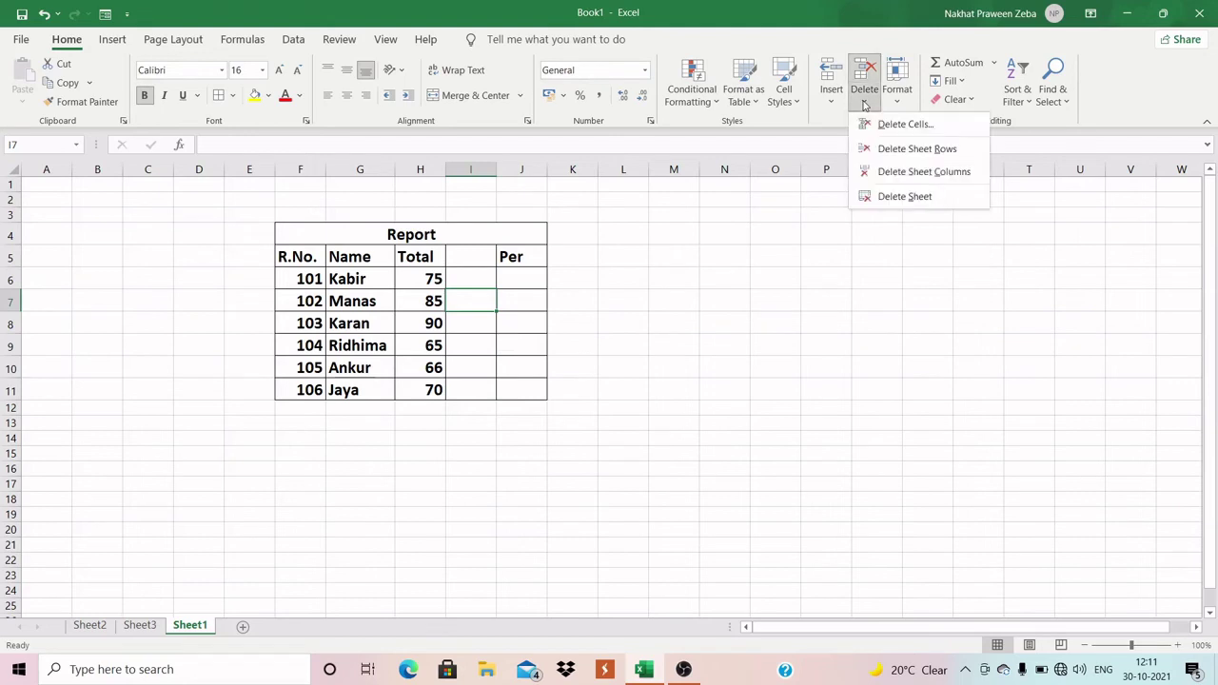
{"action": "left_click", "coordinate": [820, 122]}
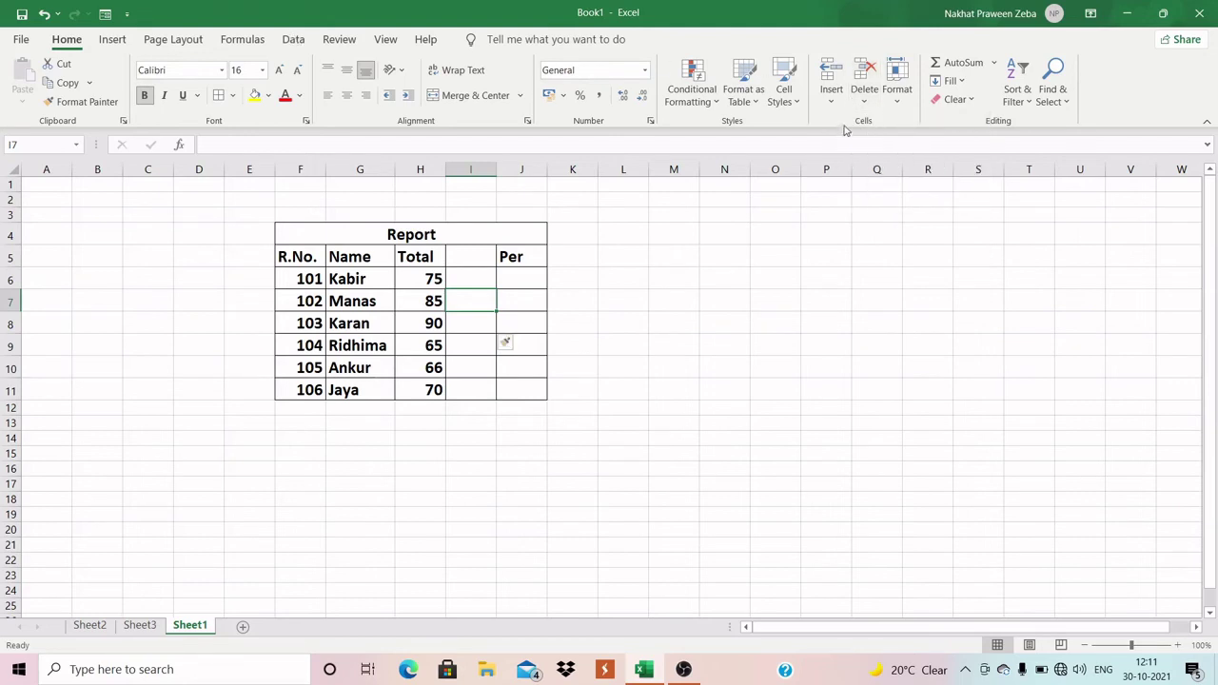
Delete the blank cell I7 beside the second record with the remaining cells shifted left, and check cell J7
{"action": "left_click", "coordinate": [863, 101]}
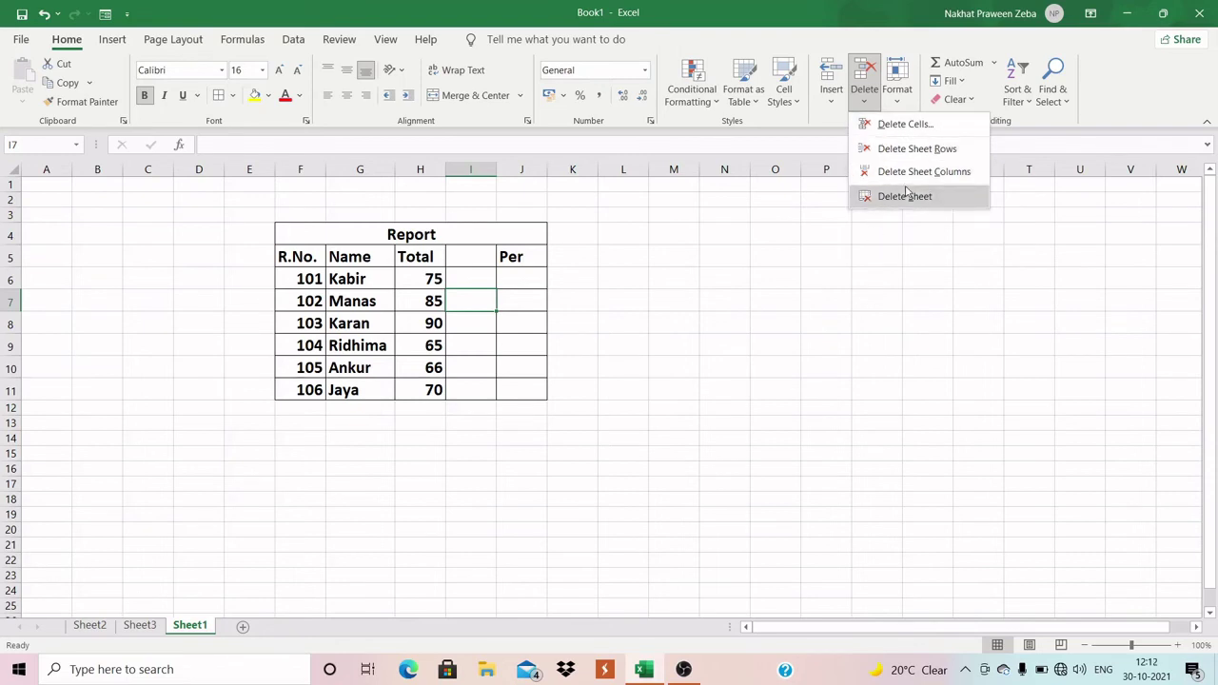
{"action": "left_click", "coordinate": [667, 241]}
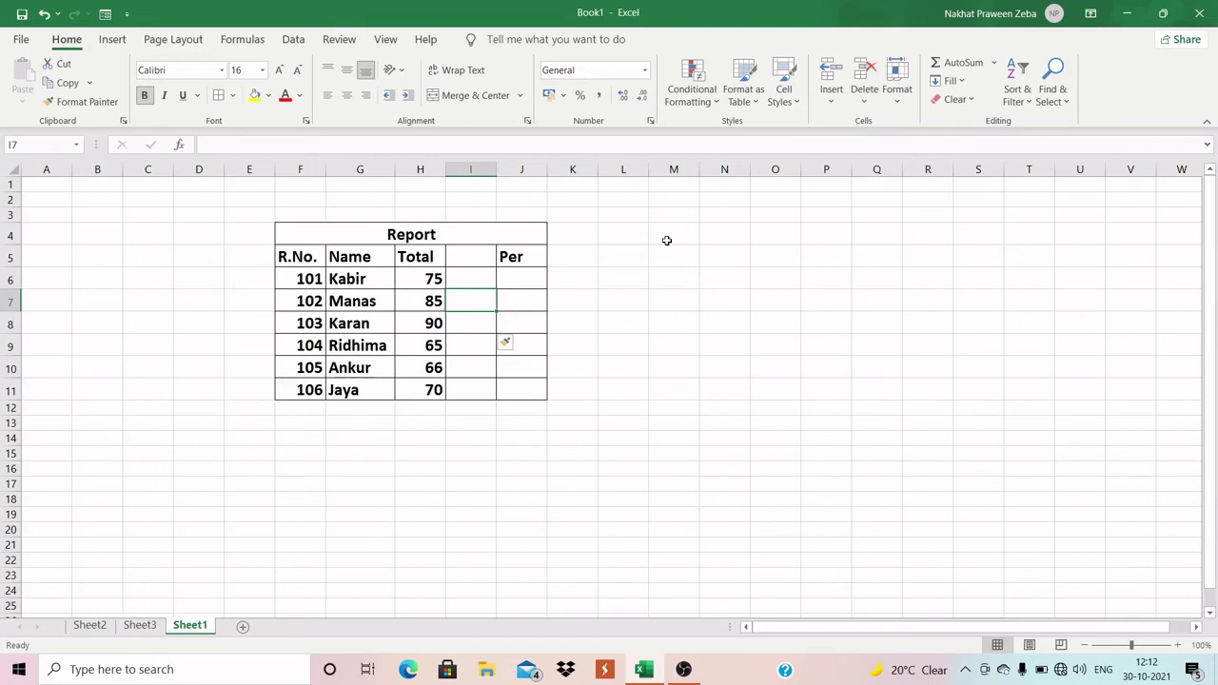
{"action": "key", "text": "ctrl+minus"}
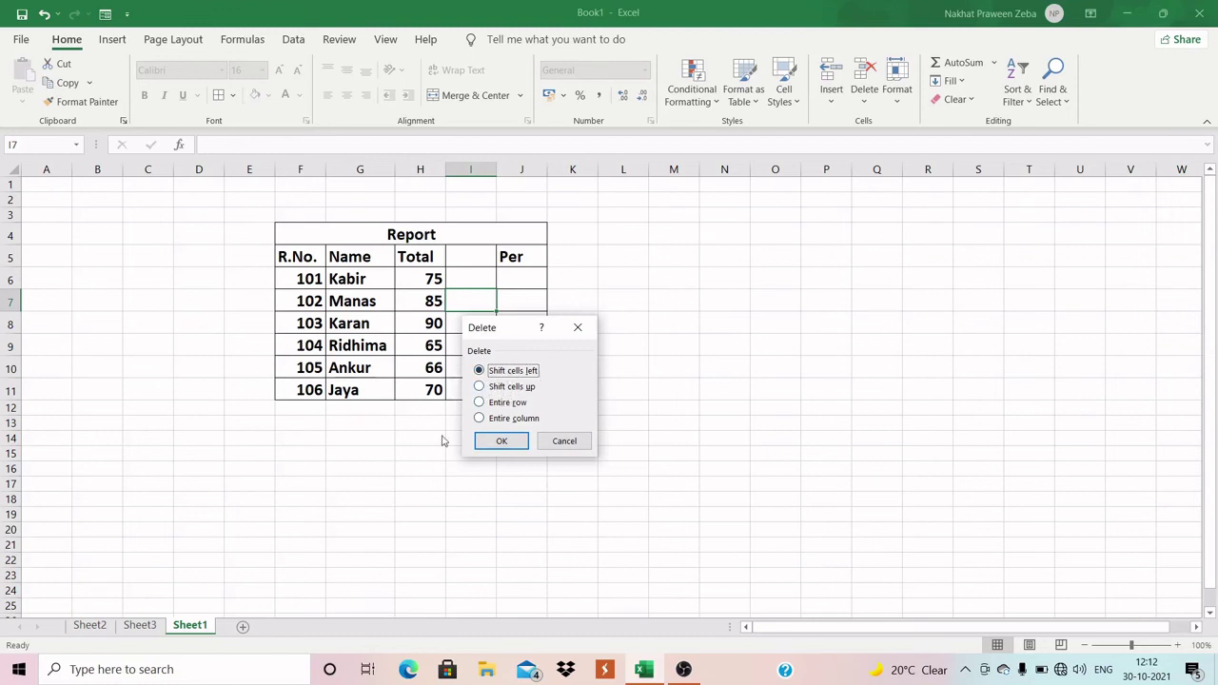
{"action": "left_click", "coordinate": [506, 442]}
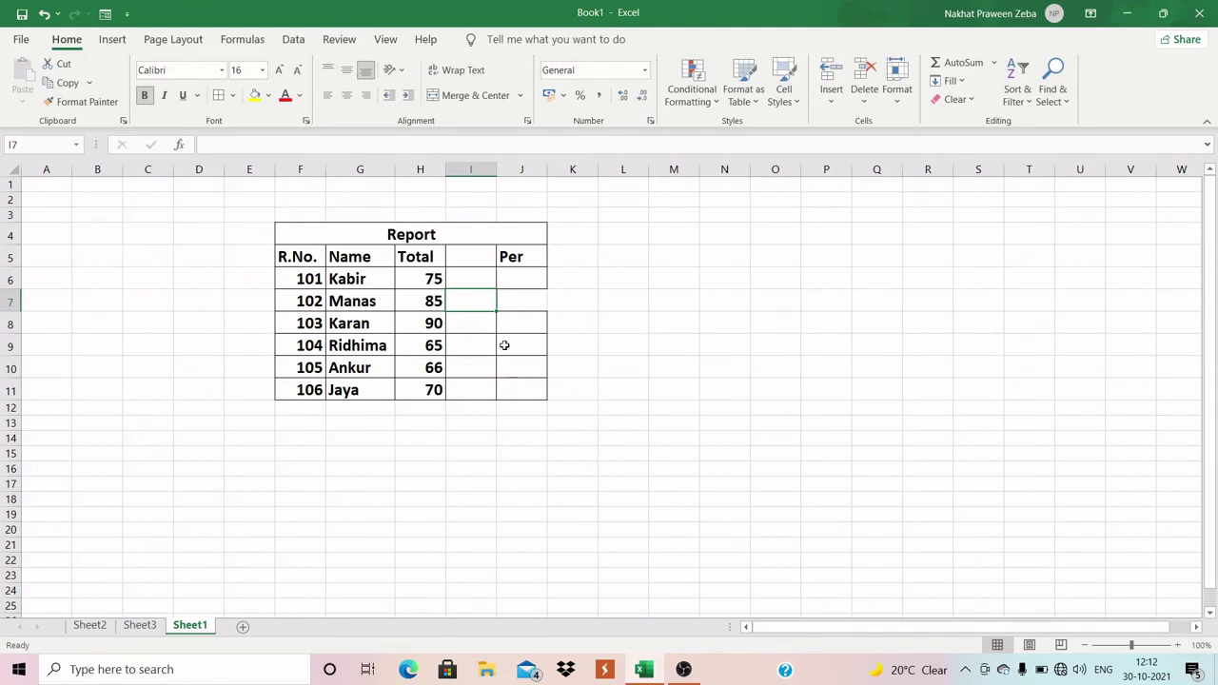
{"action": "left_click", "coordinate": [519, 302]}
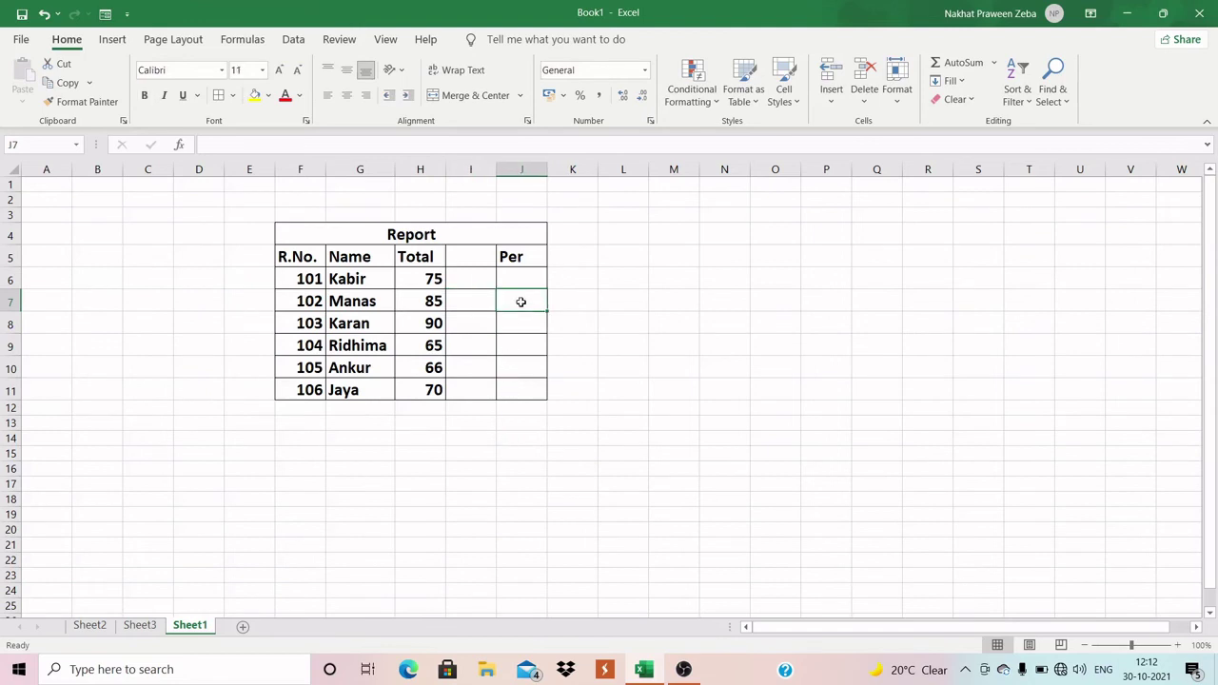
{"action": "left_click", "coordinate": [593, 341]}
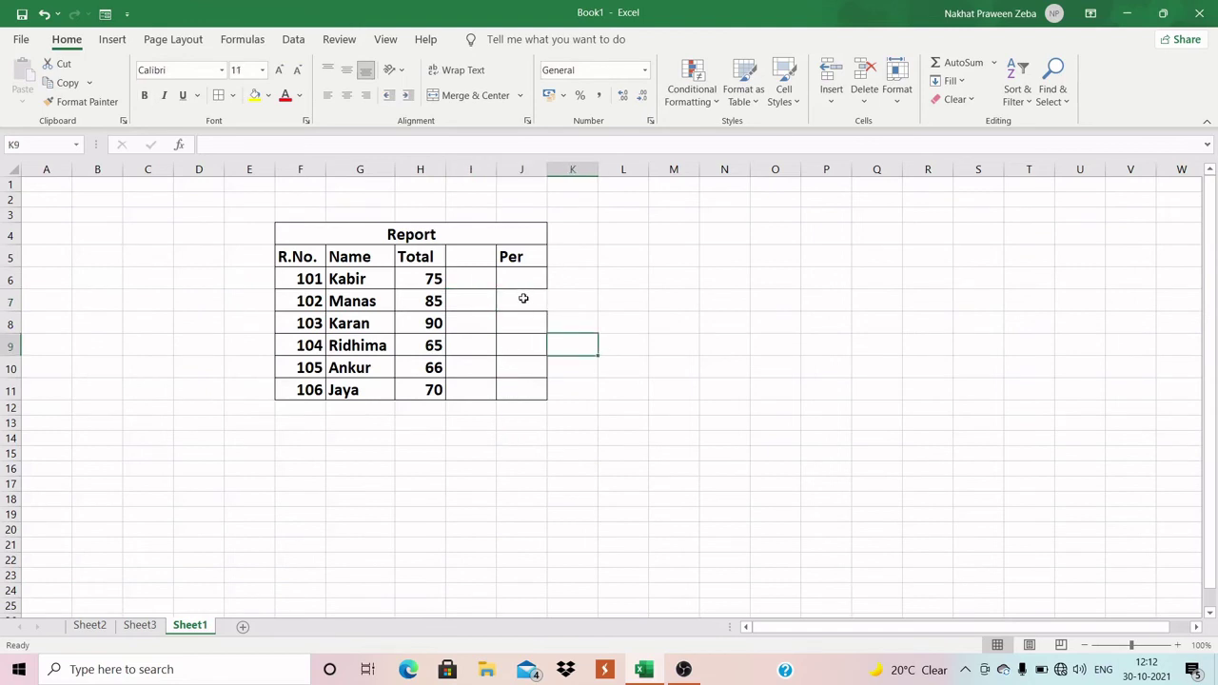
Review the options for deleting and for inserting cells at I6, closing both dialogs without applying anything
{"action": "left_click", "coordinate": [471, 274]}
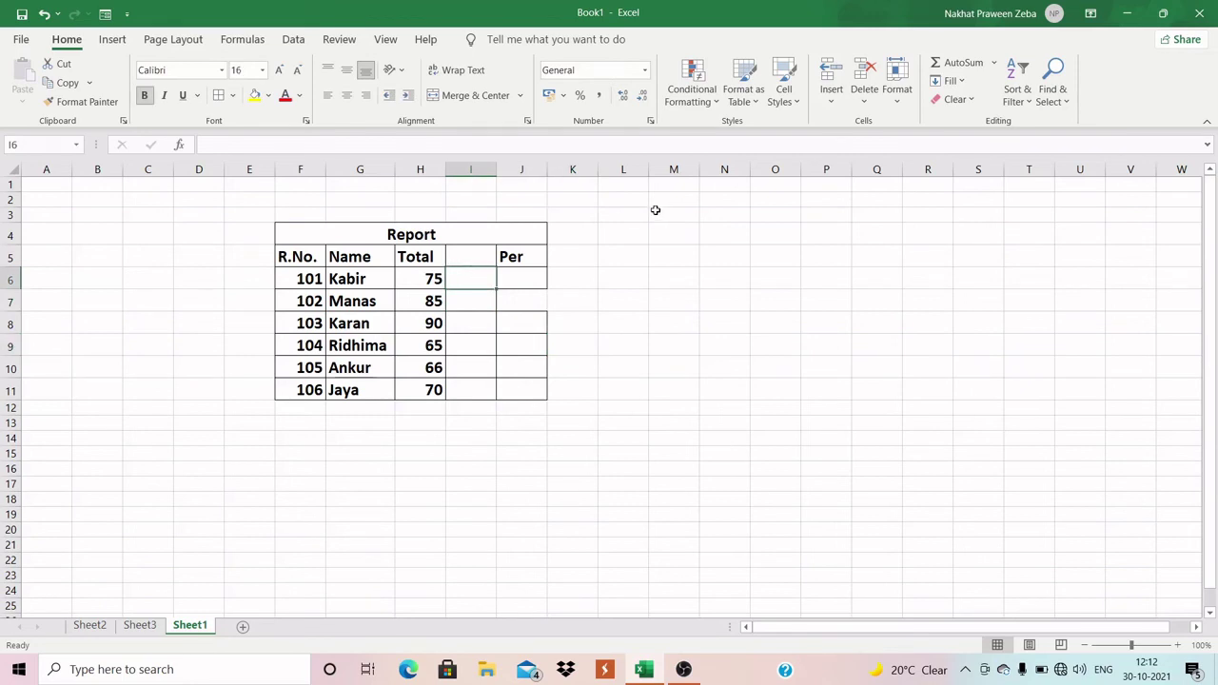
{"action": "key", "text": "ctrl+minus"}
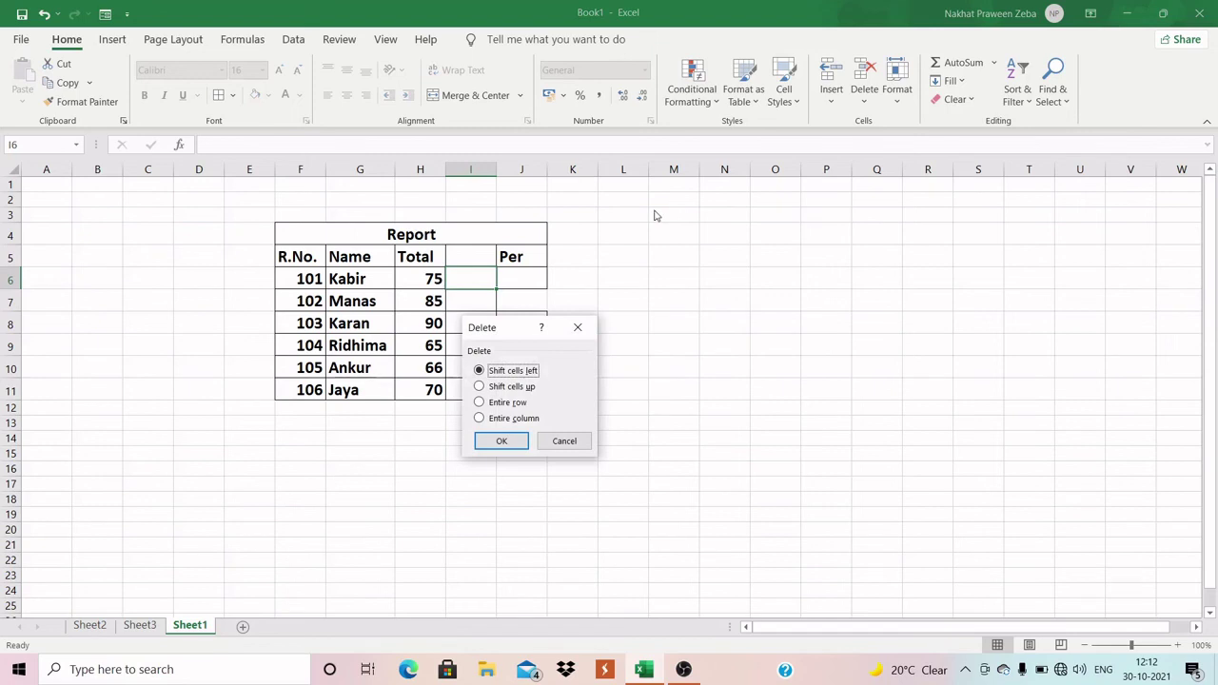
{"action": "left_click", "coordinate": [577, 327]}
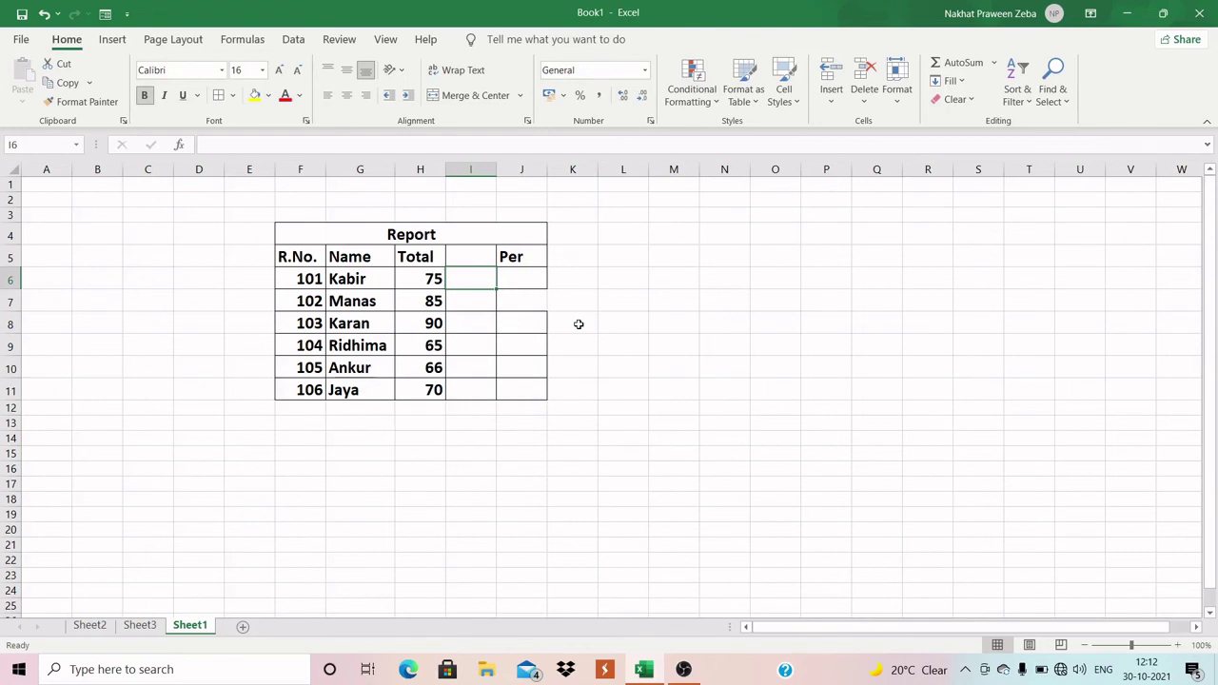
{"action": "key", "text": "ctrl+shift+equal"}
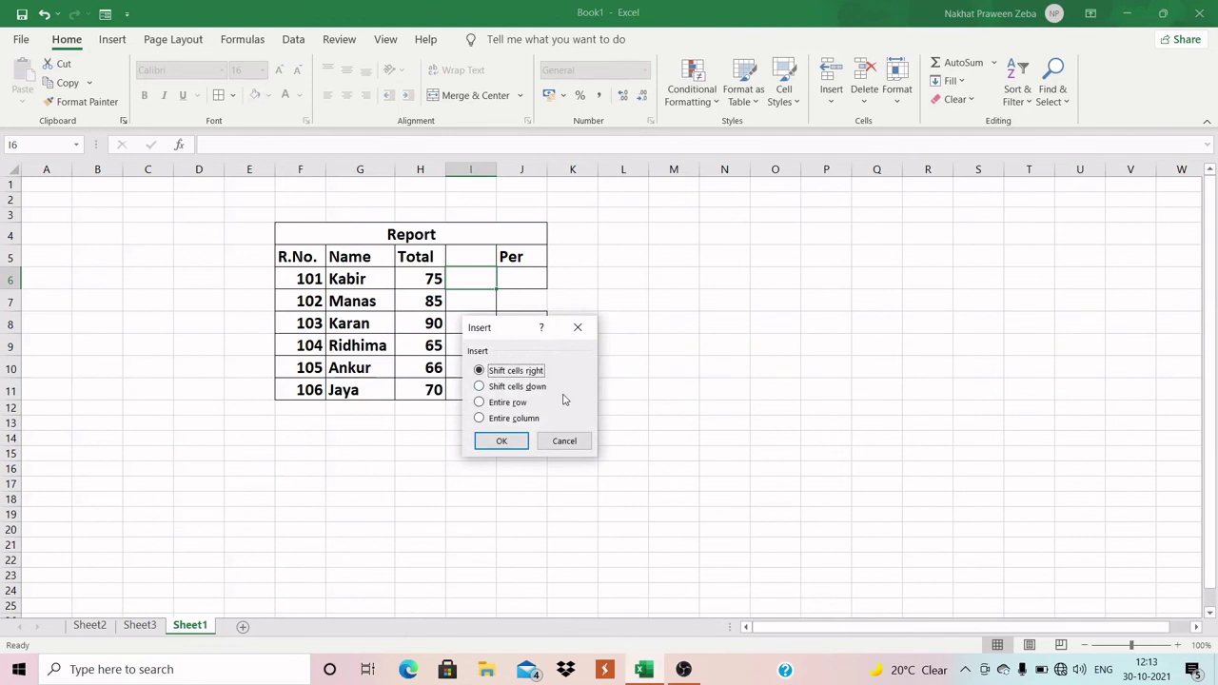
{"action": "left_click", "coordinate": [577, 328]}
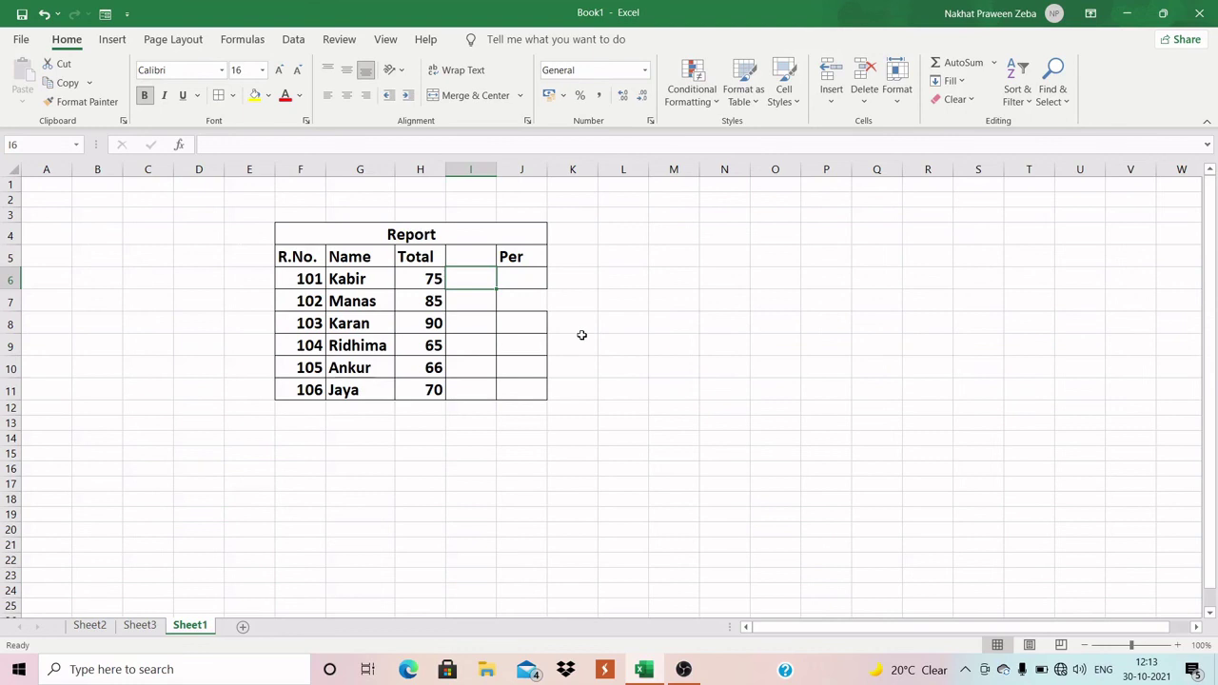
{"action": "left_click", "coordinate": [439, 325]}
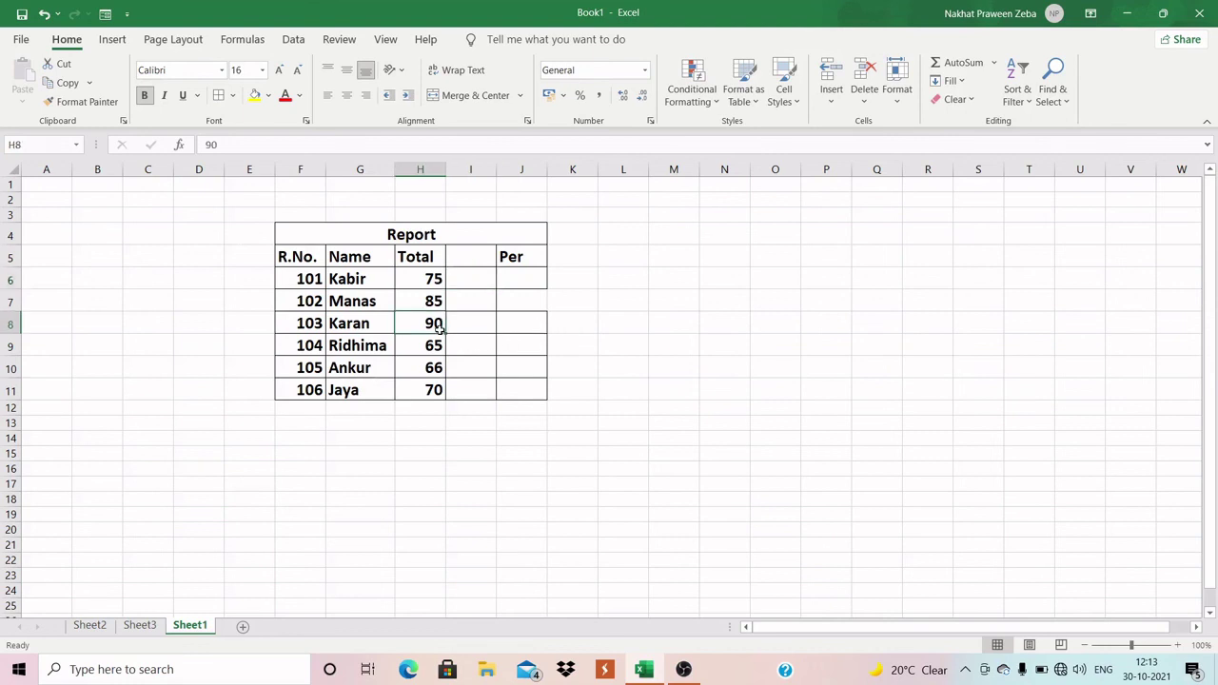